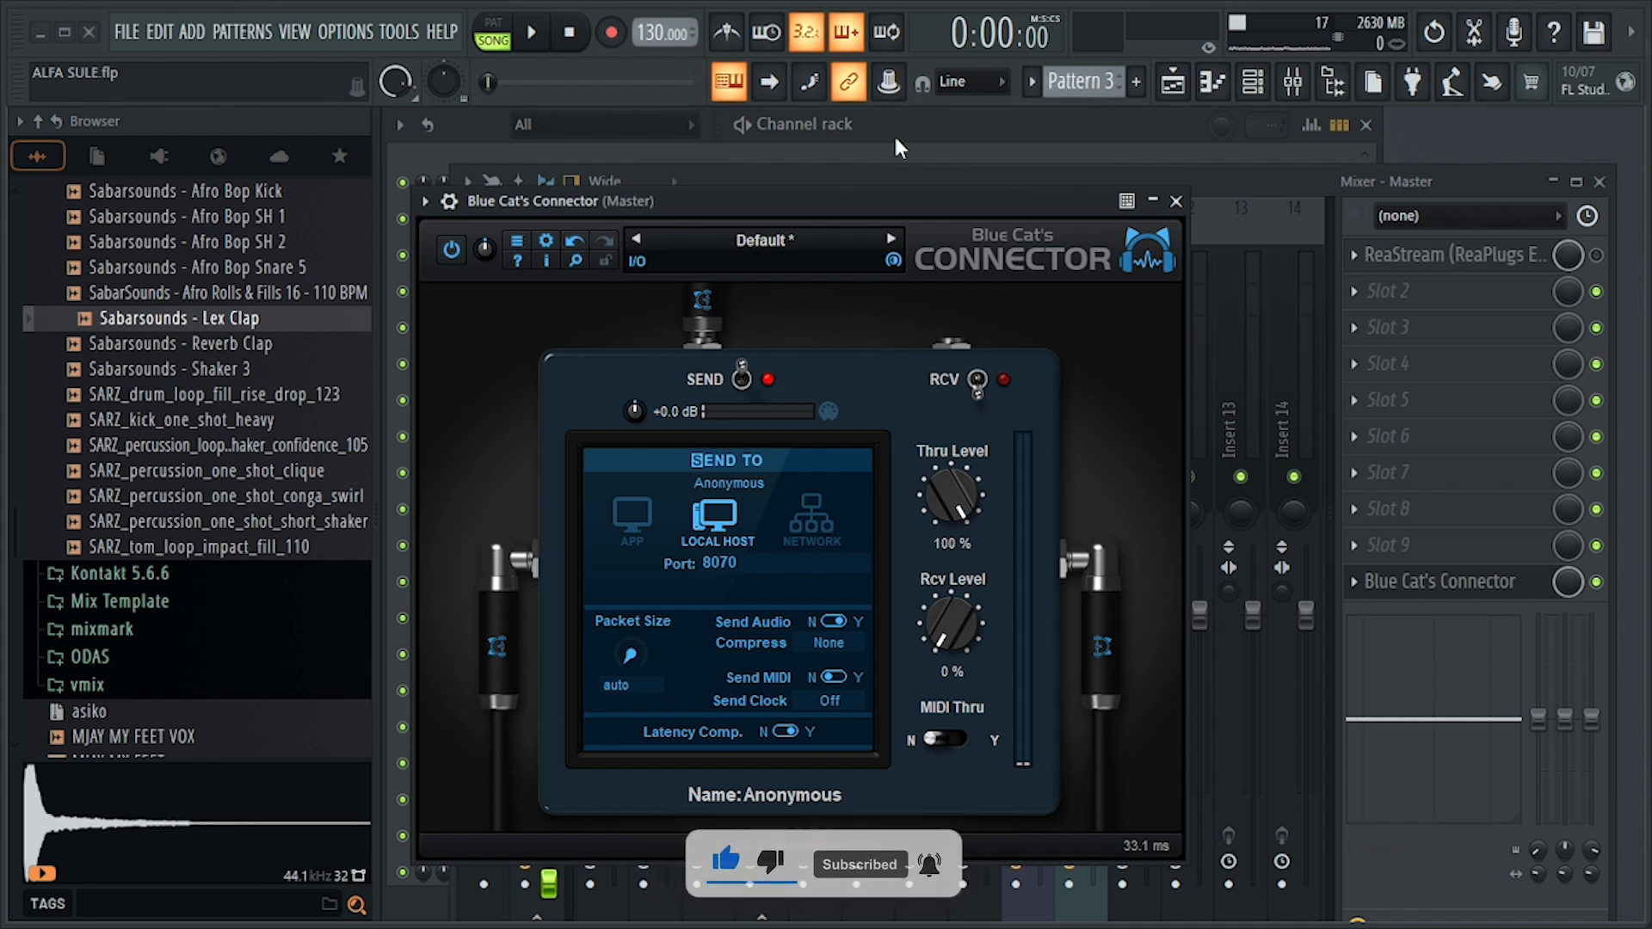
Close the Blue Cat's Connector window on the FL Studio master track and switch to OBS Studio.
{"action": "left_click_drag", "start_coordinate": [877, 200], "coordinate": [1026, 177]}
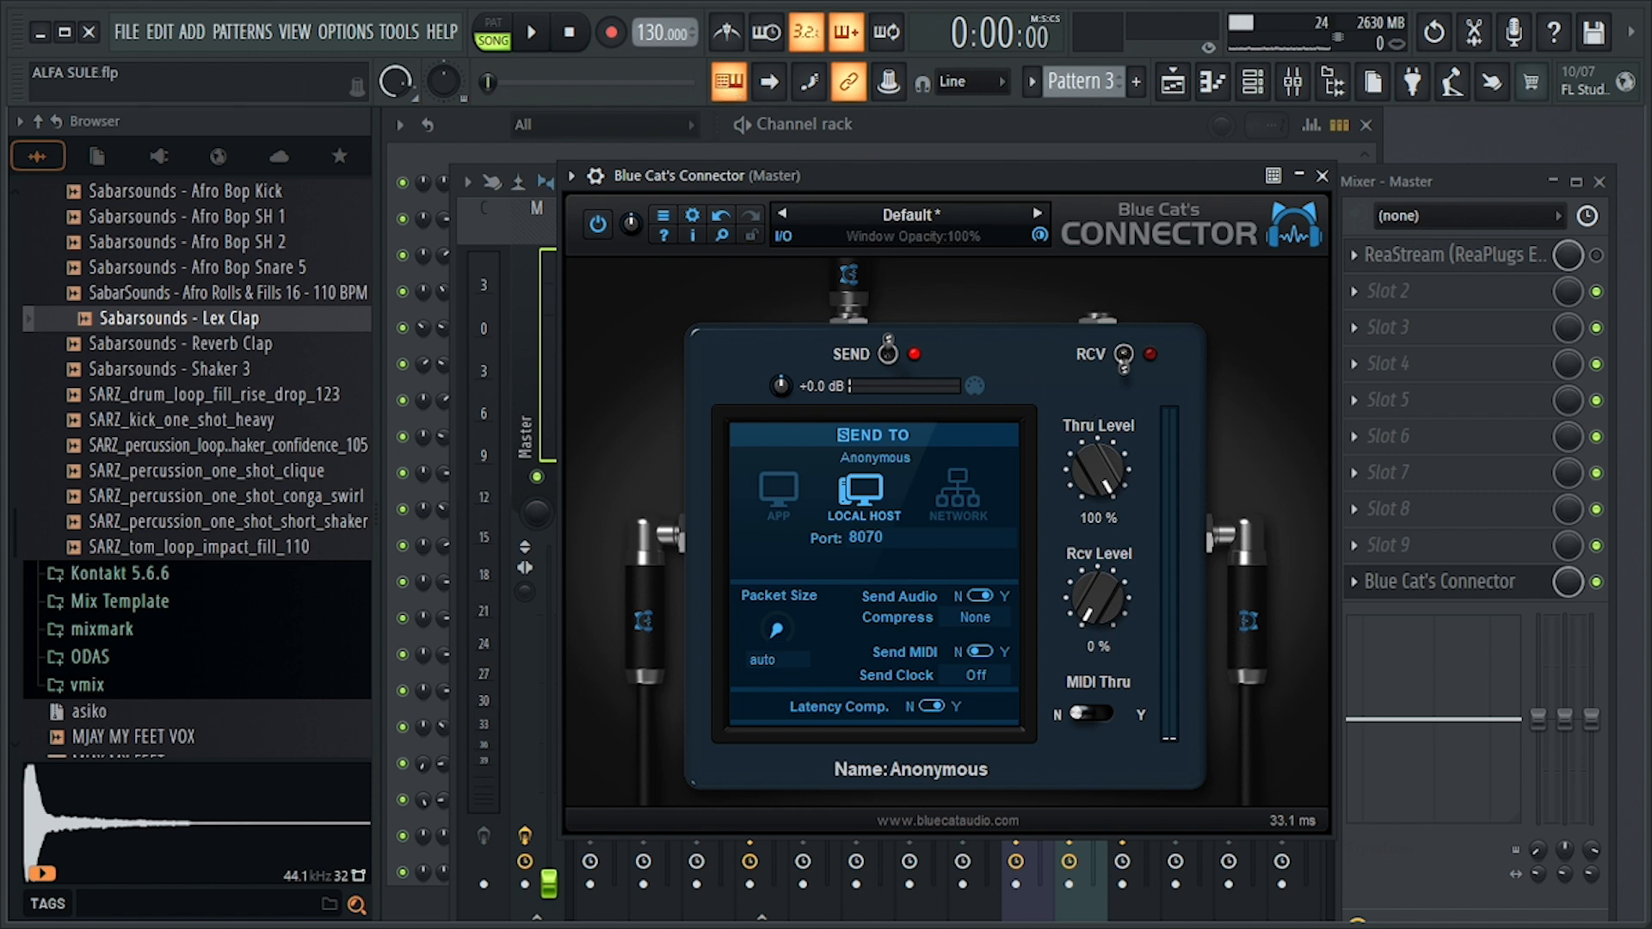
{"action": "mouse_move", "coordinate": [1050, 177]}
{"action": "left_mouse_down"}
{"action": "mouse_move", "coordinate": [985, 187]}
{"action": "mouse_move", "coordinate": [1021, 199]}
{"action": "mouse_move", "coordinate": [1051, 178]}
{"action": "left_mouse_up"}
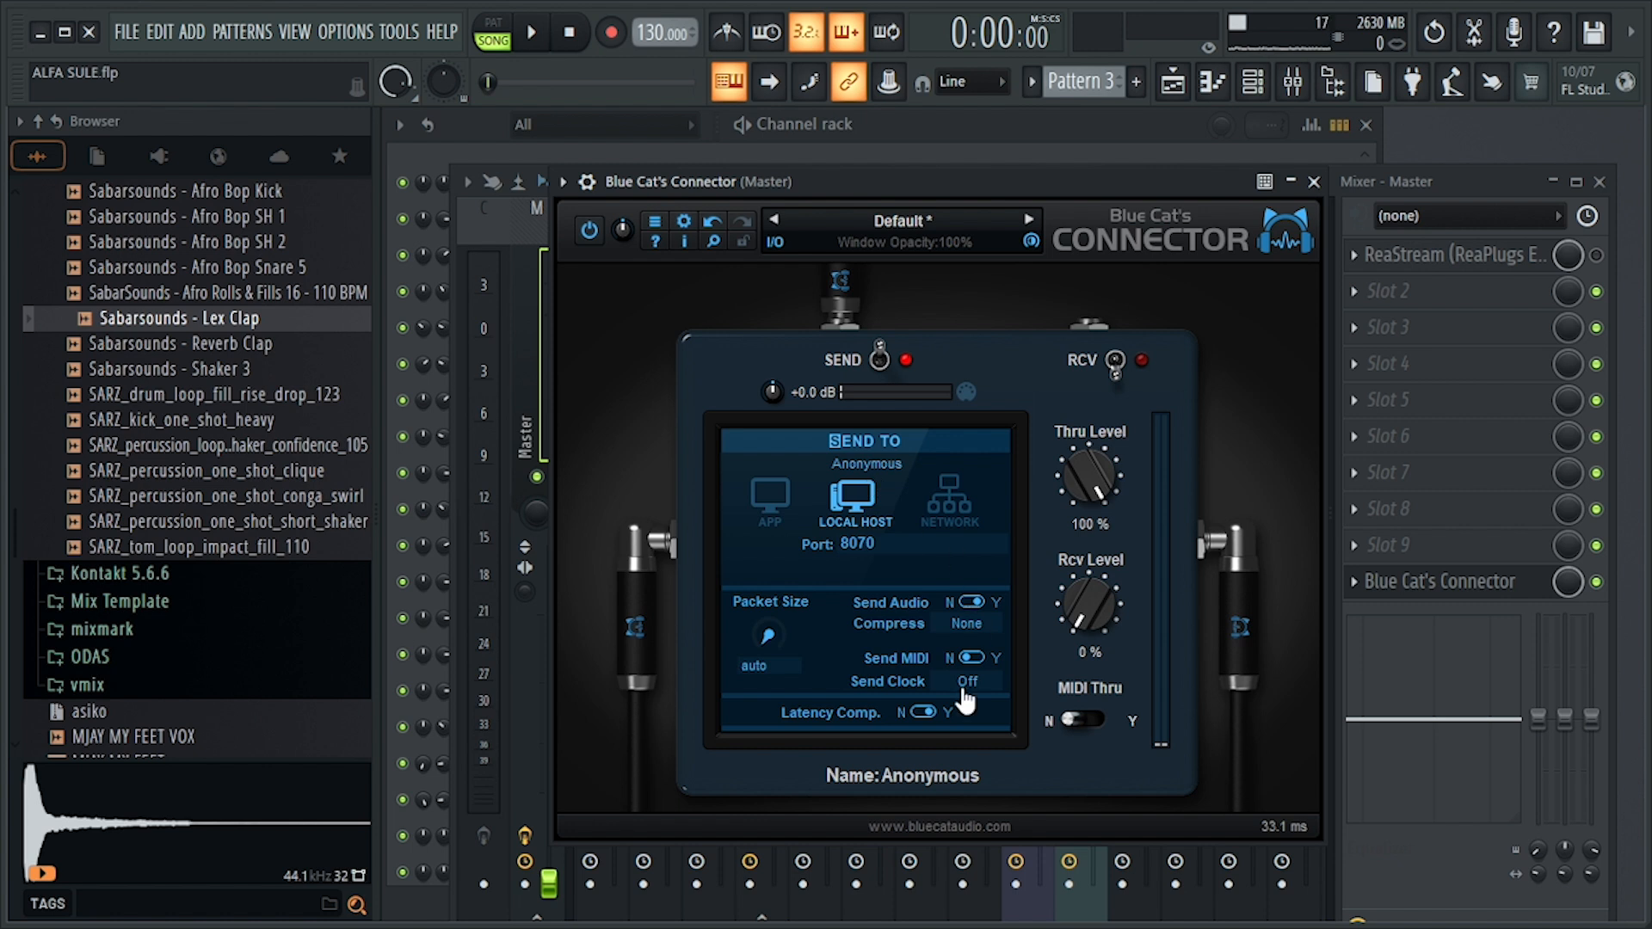
{"action": "left_click", "coordinate": [1314, 181]}
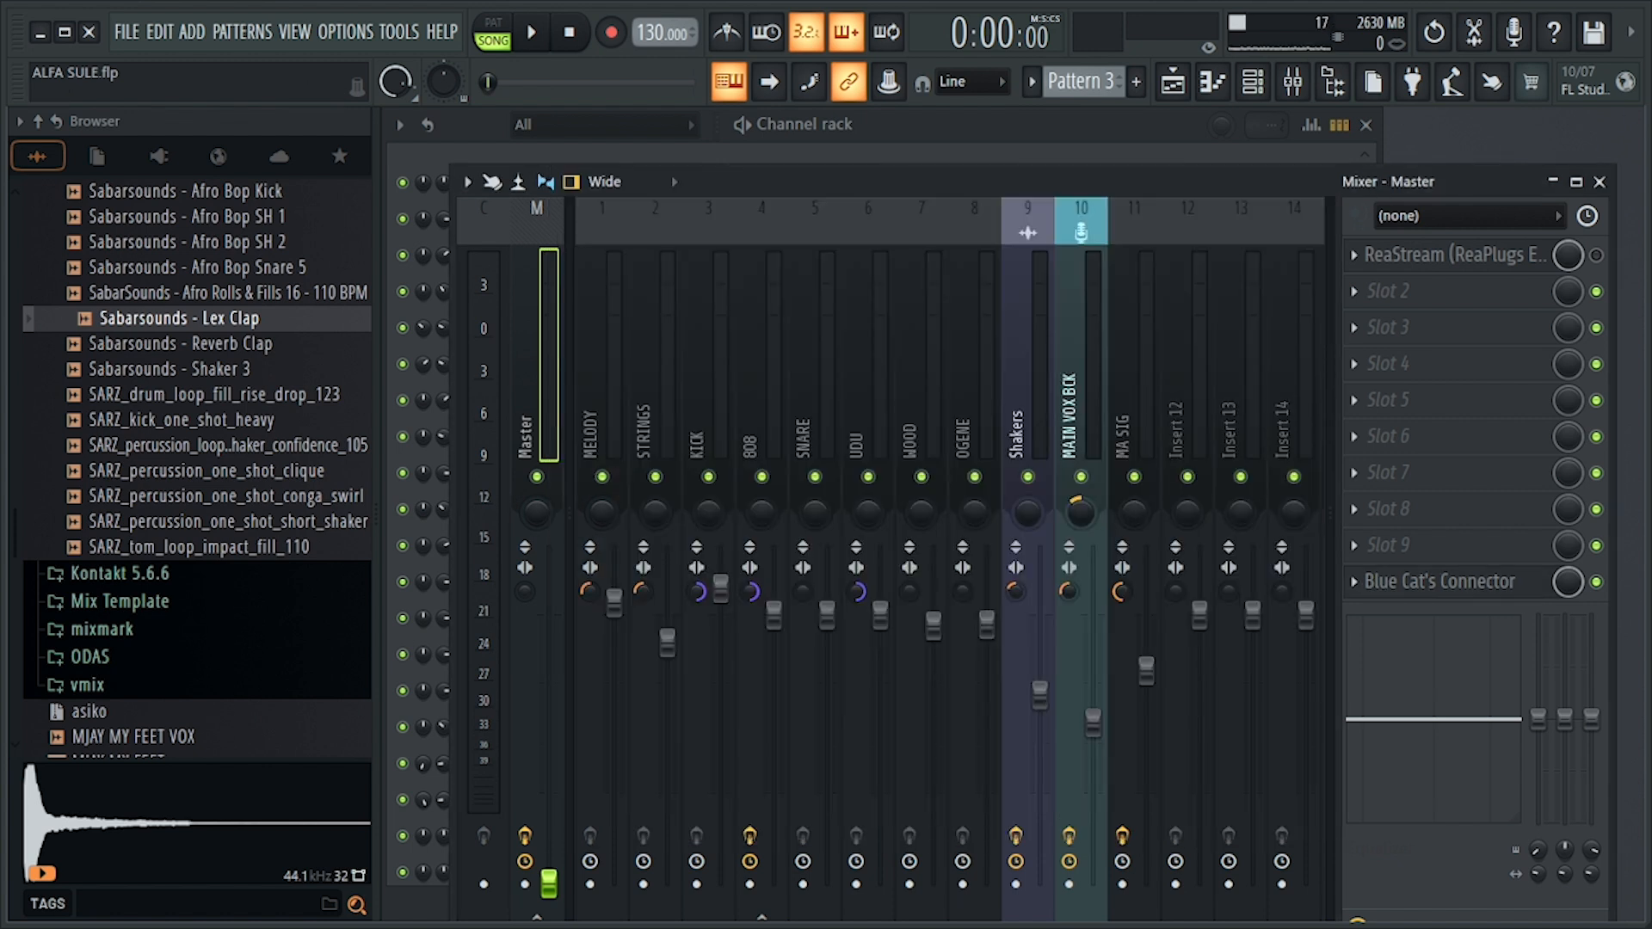
{"action": "key", "text": "alt+Tab"}
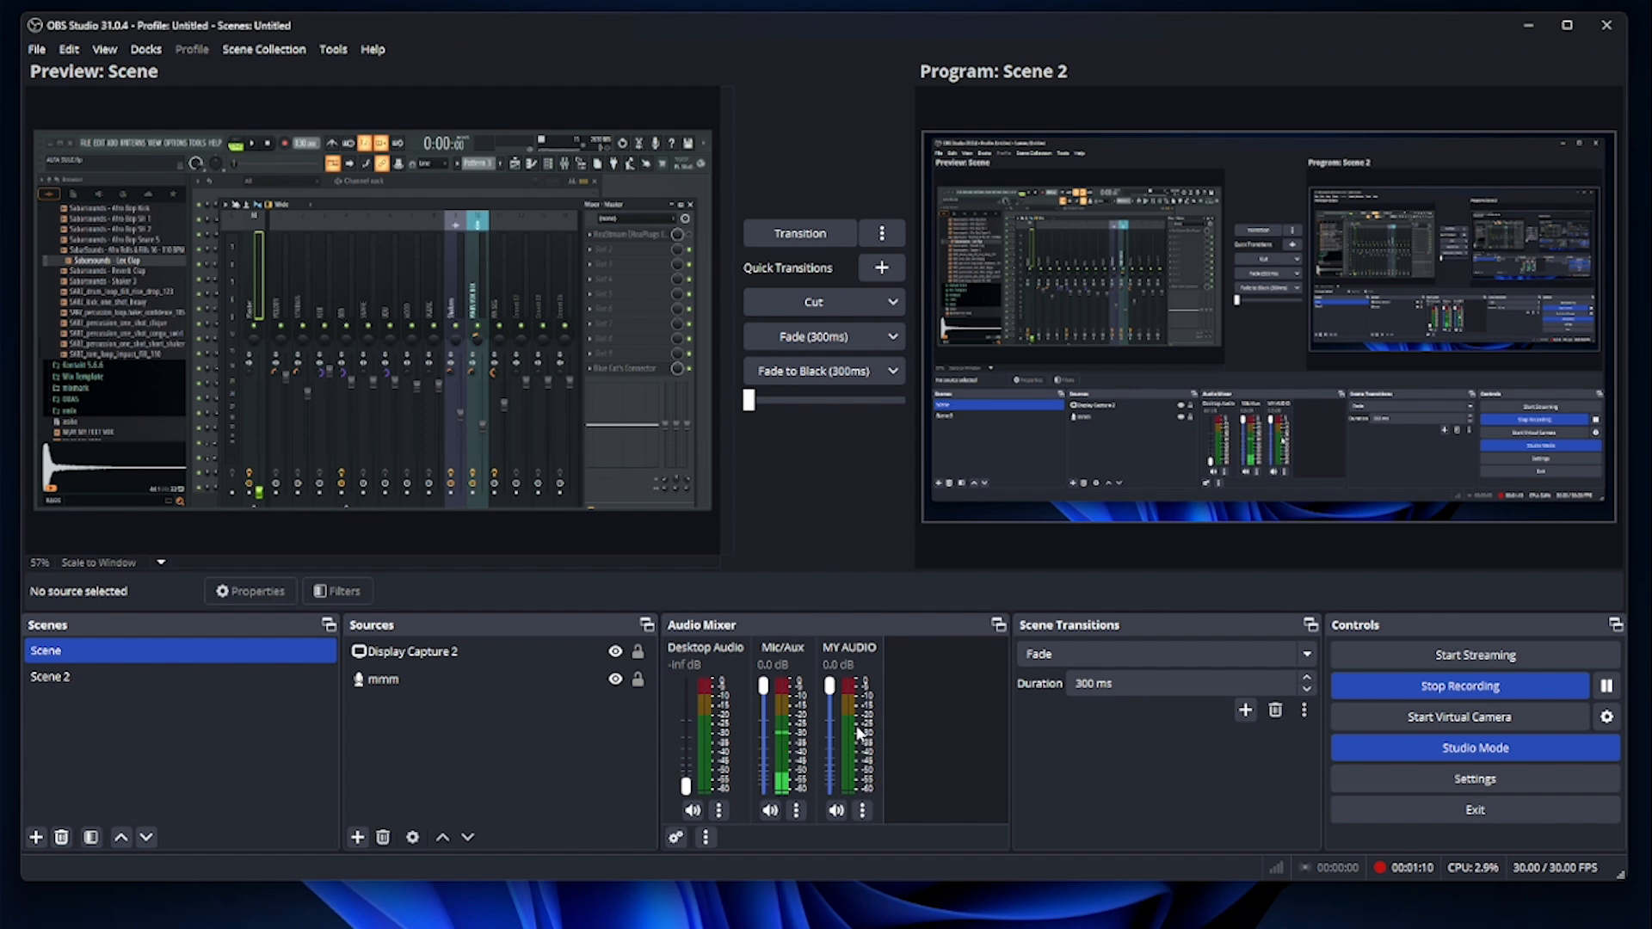
Review the audio filters and the device properties of the MY AUDIO source, closing each window without changes.
{"action": "left_click", "coordinate": [863, 811]}
{"action": "left_click", "coordinate": [924, 750]}
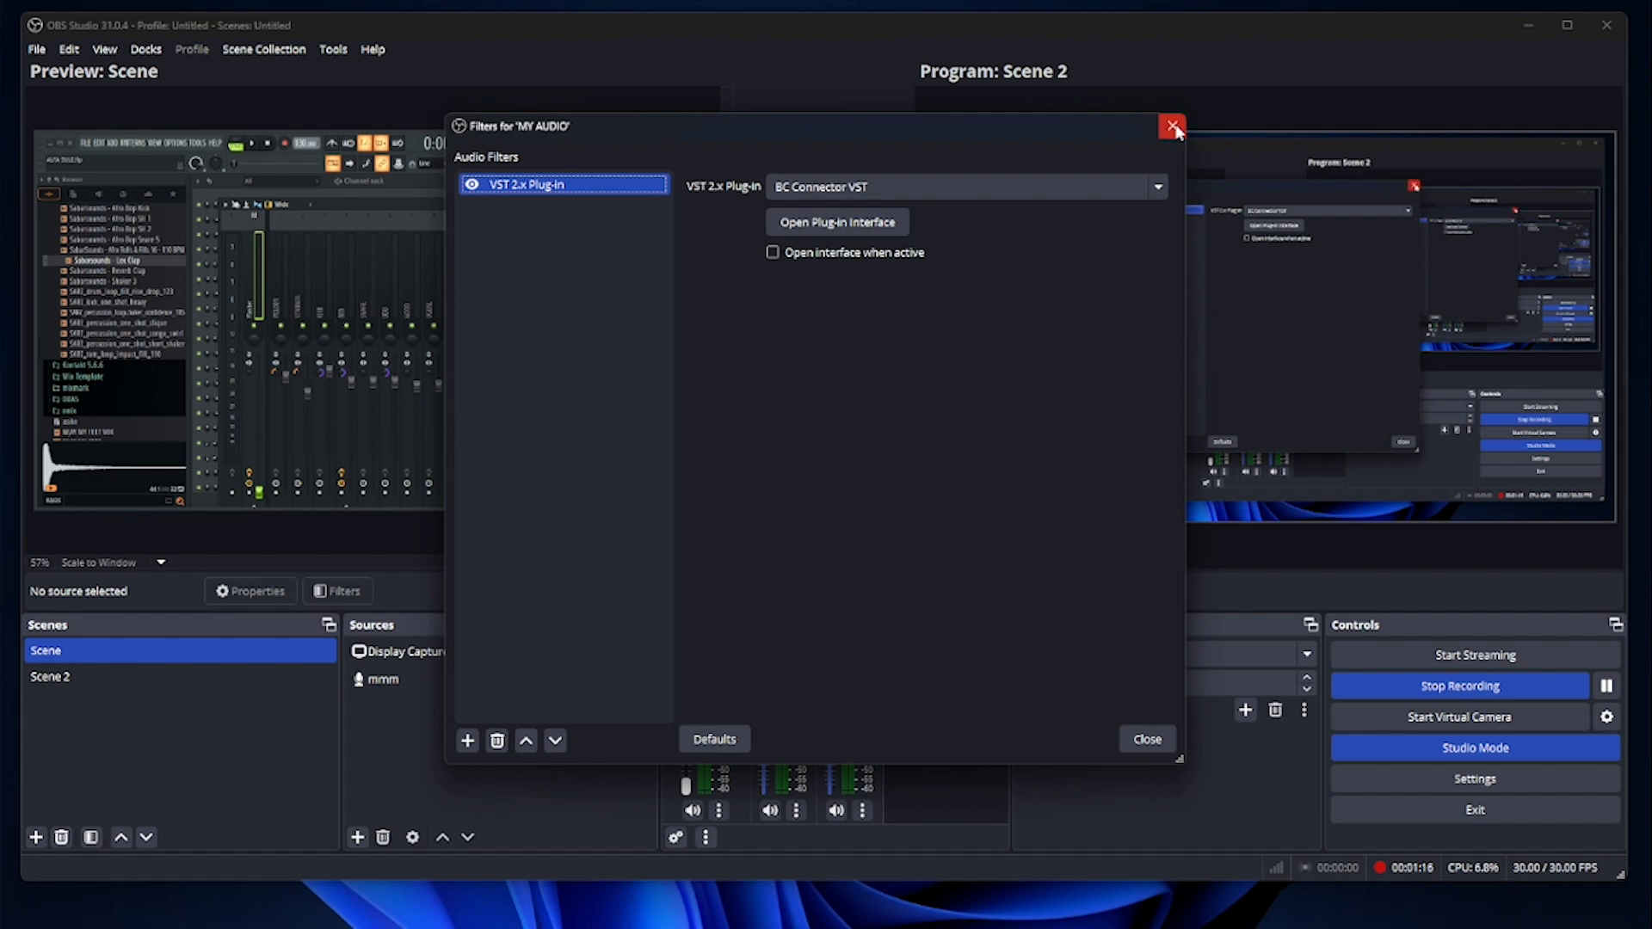
{"action": "left_click", "coordinate": [1172, 127]}
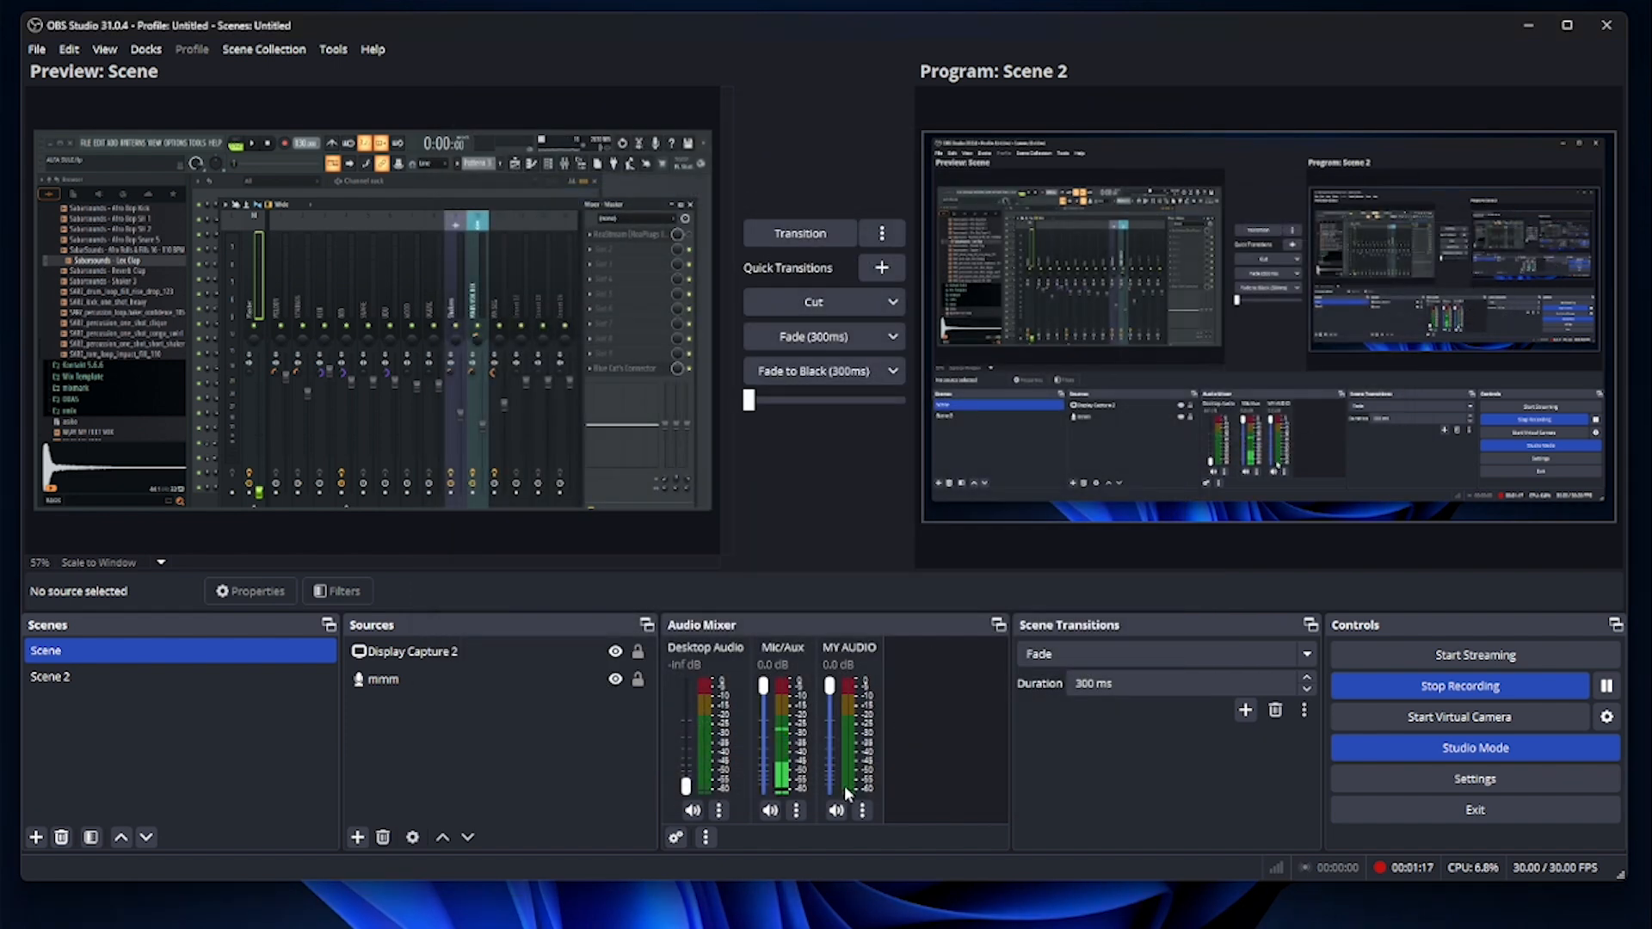
{"action": "left_click", "coordinate": [862, 811]}
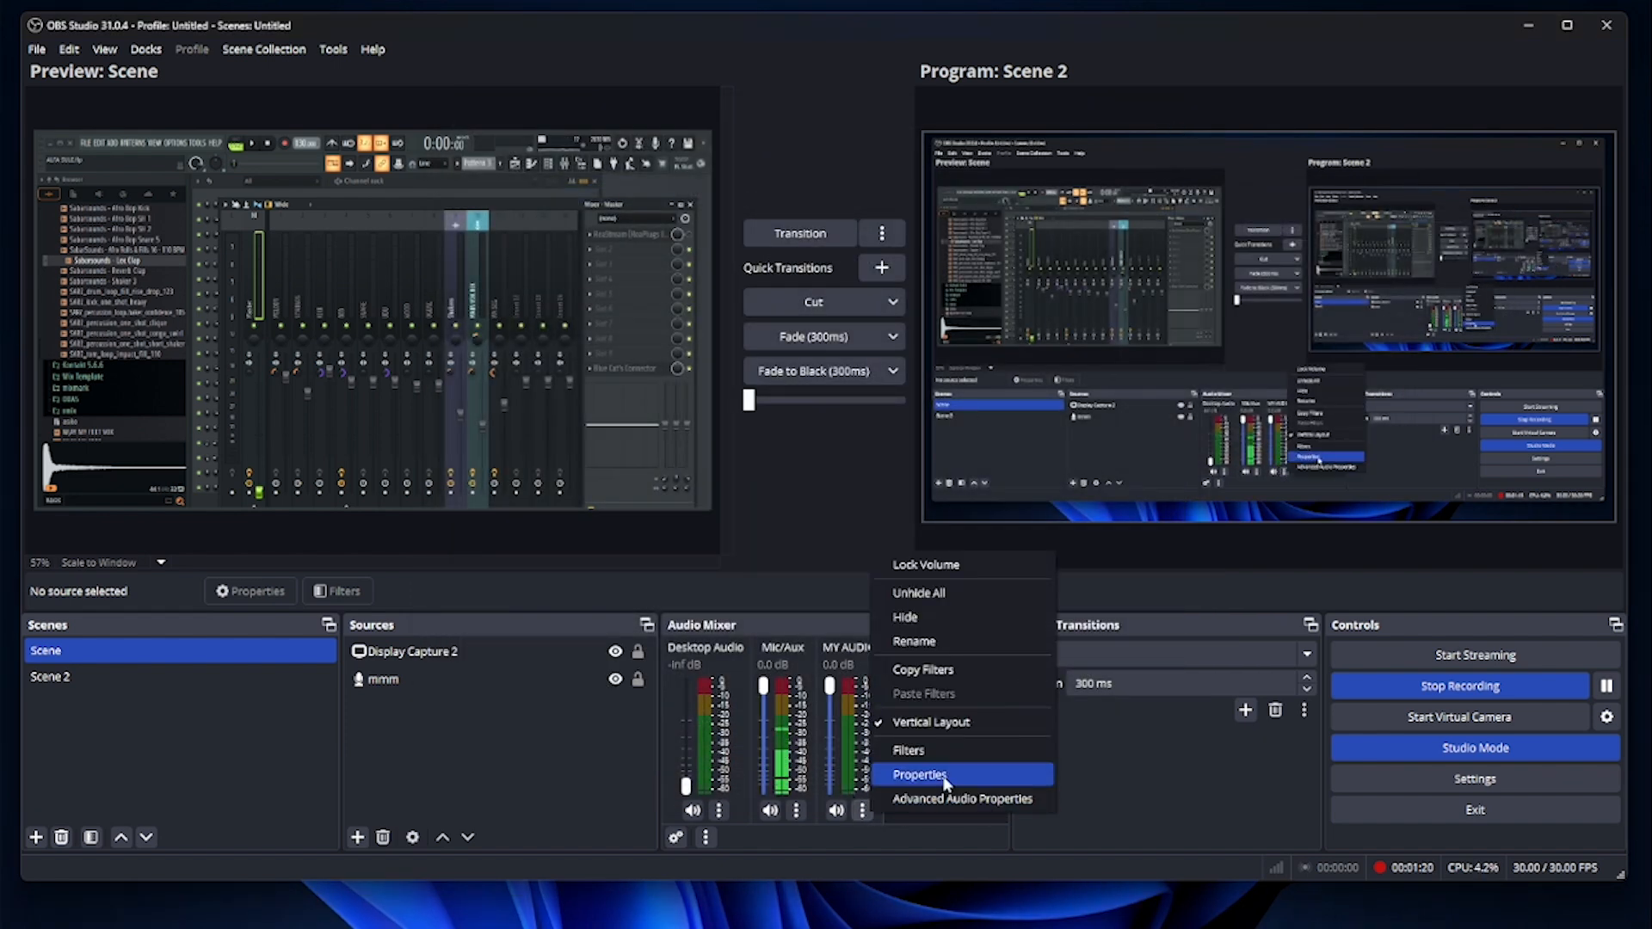
{"action": "left_click", "coordinate": [945, 777]}
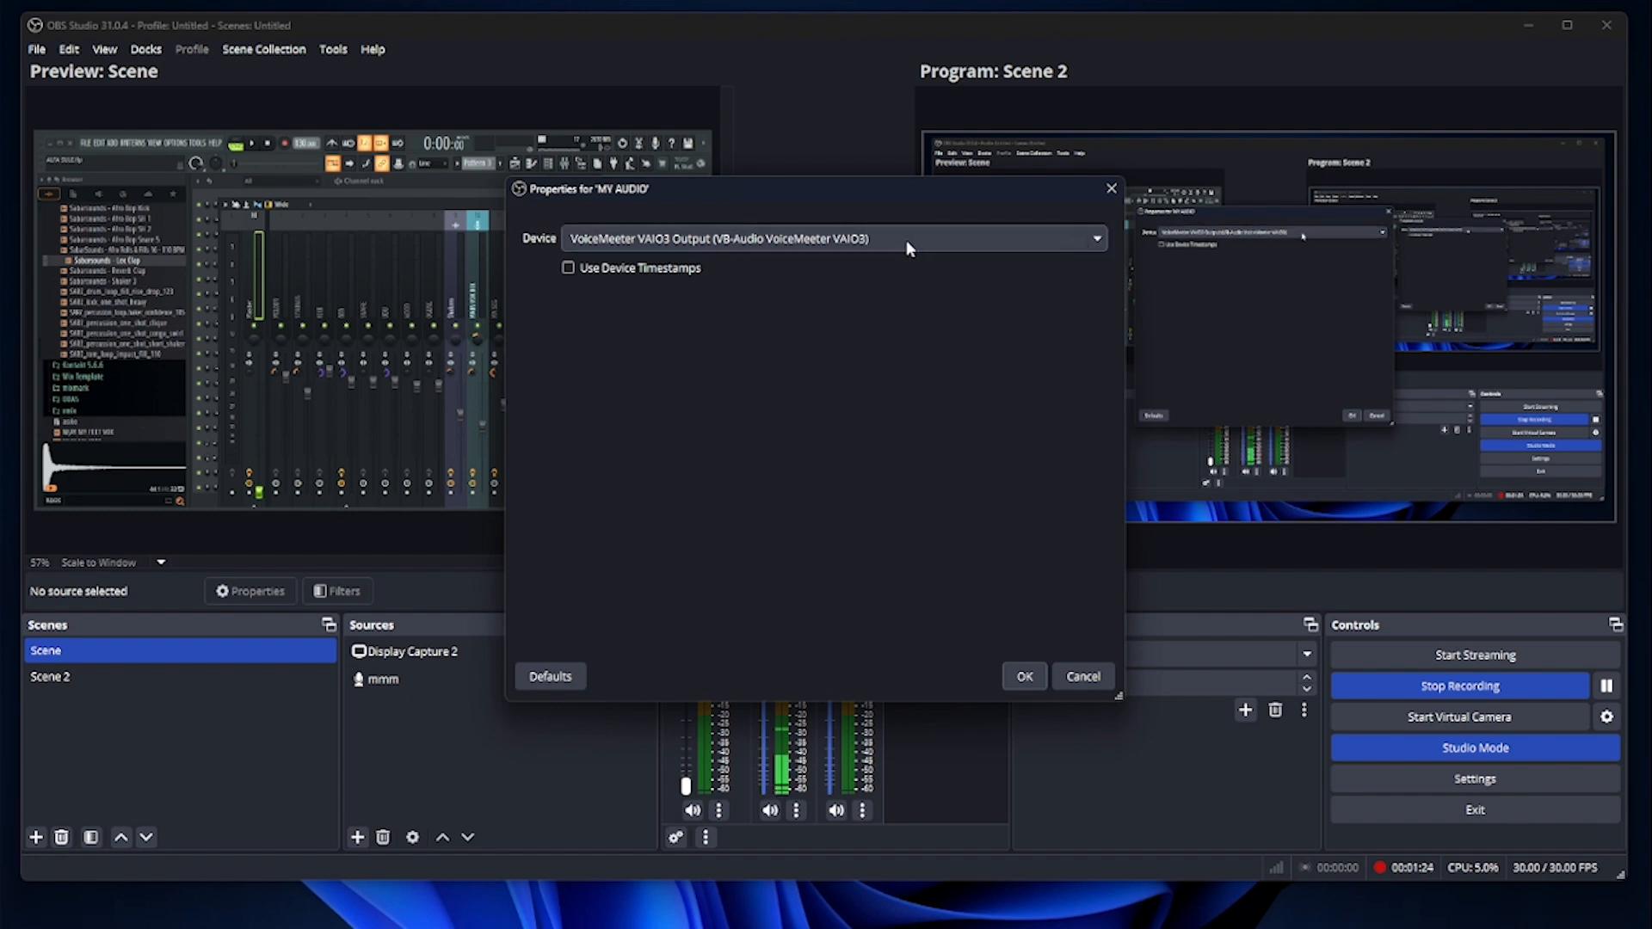
{"action": "left_click", "coordinate": [1110, 190]}
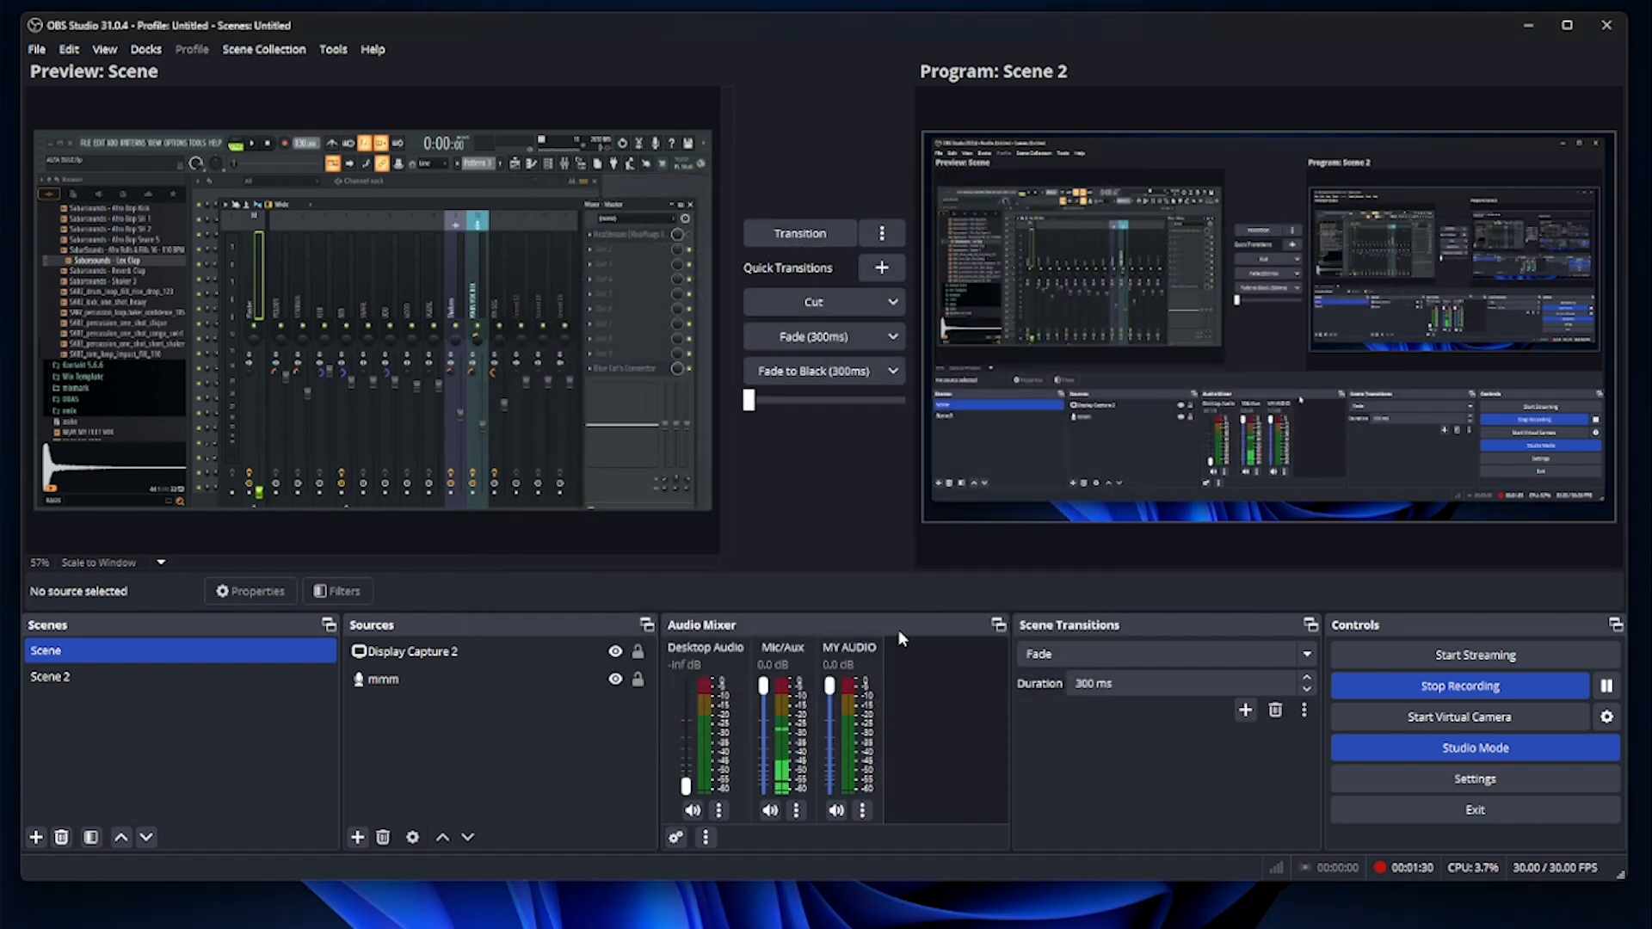
Open the BC Connector interface from MY AUDIO's VST 2.x filter and set its local host receive port to 8070.
{"action": "left_click", "coordinate": [863, 814]}
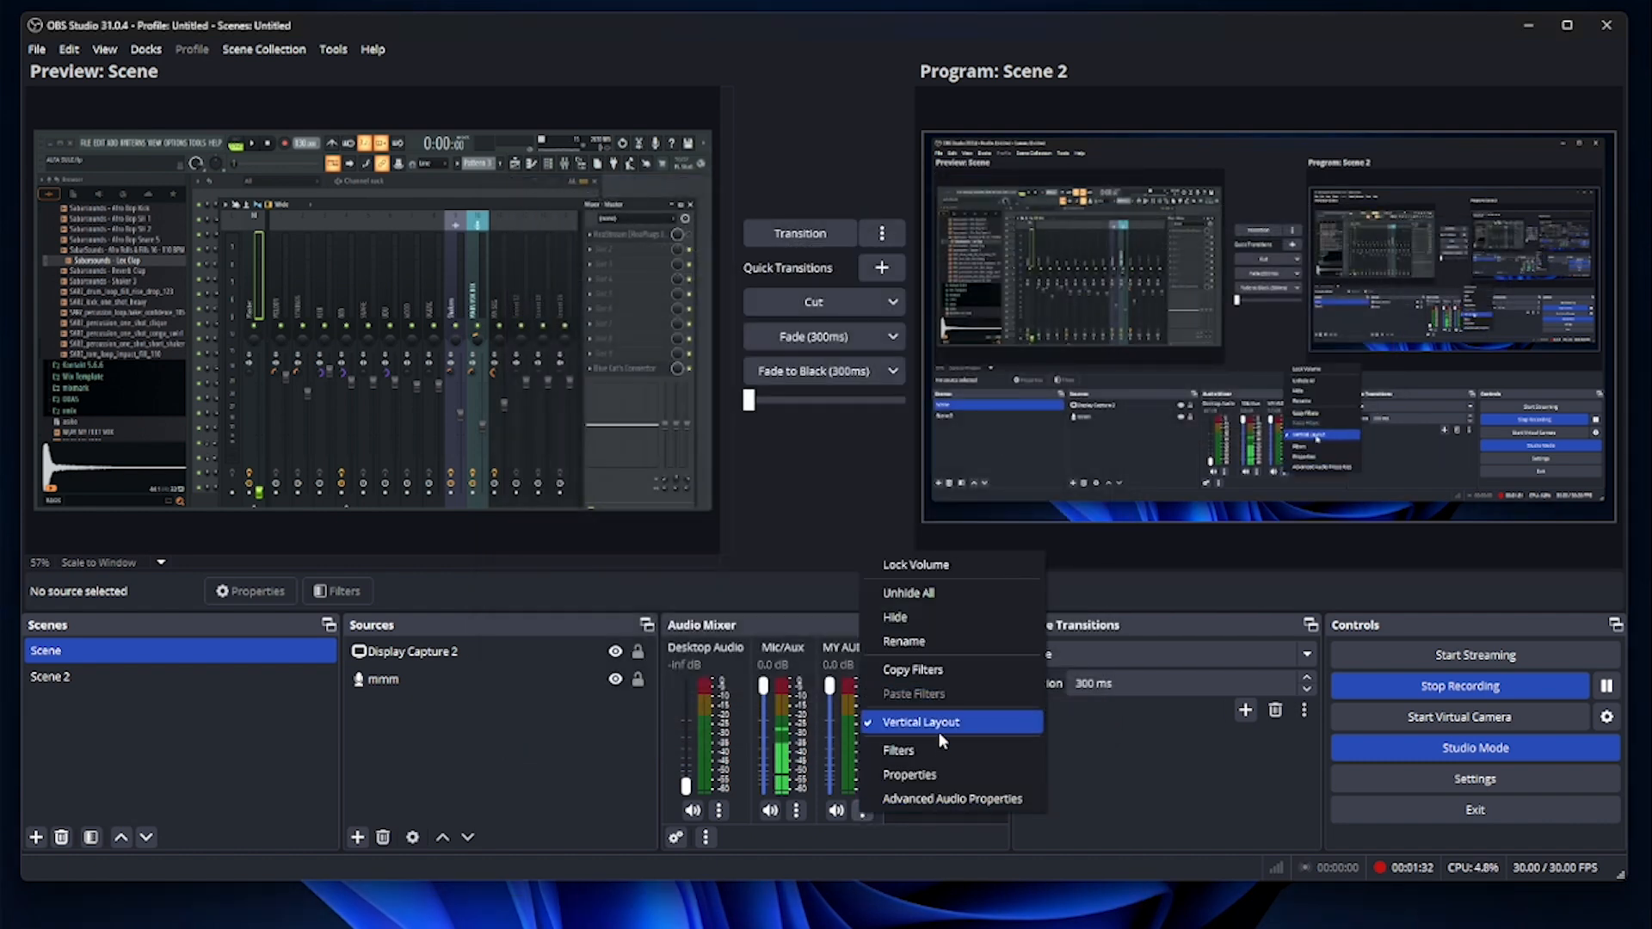
{"action": "left_click", "coordinate": [913, 751]}
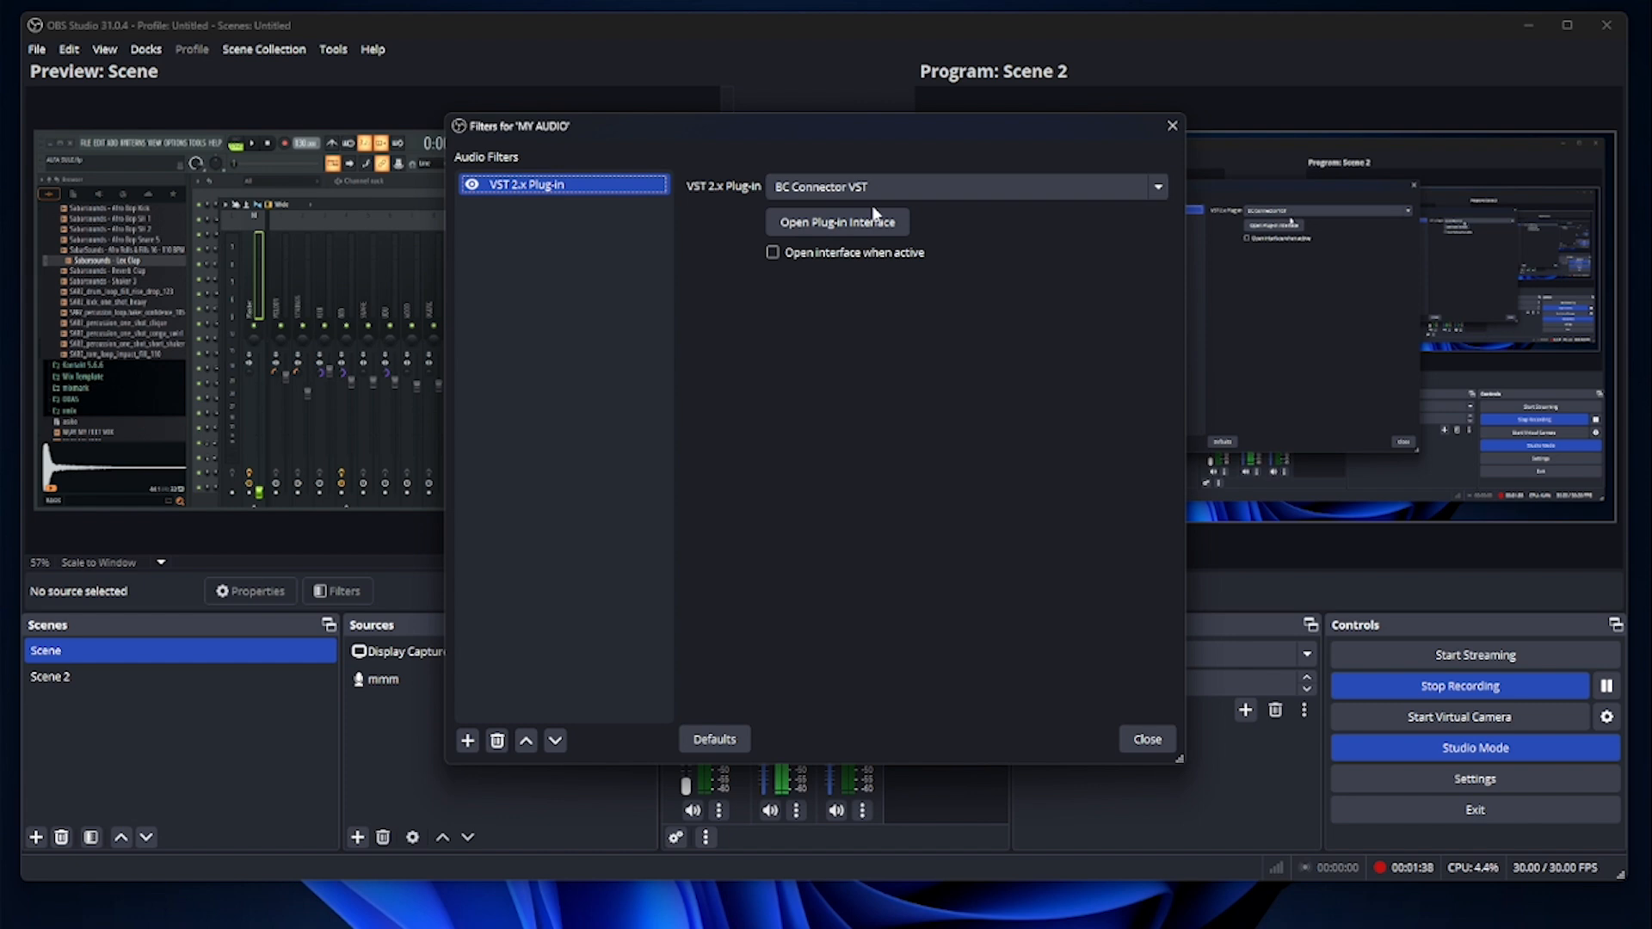
{"action": "left_click", "coordinate": [865, 222]}
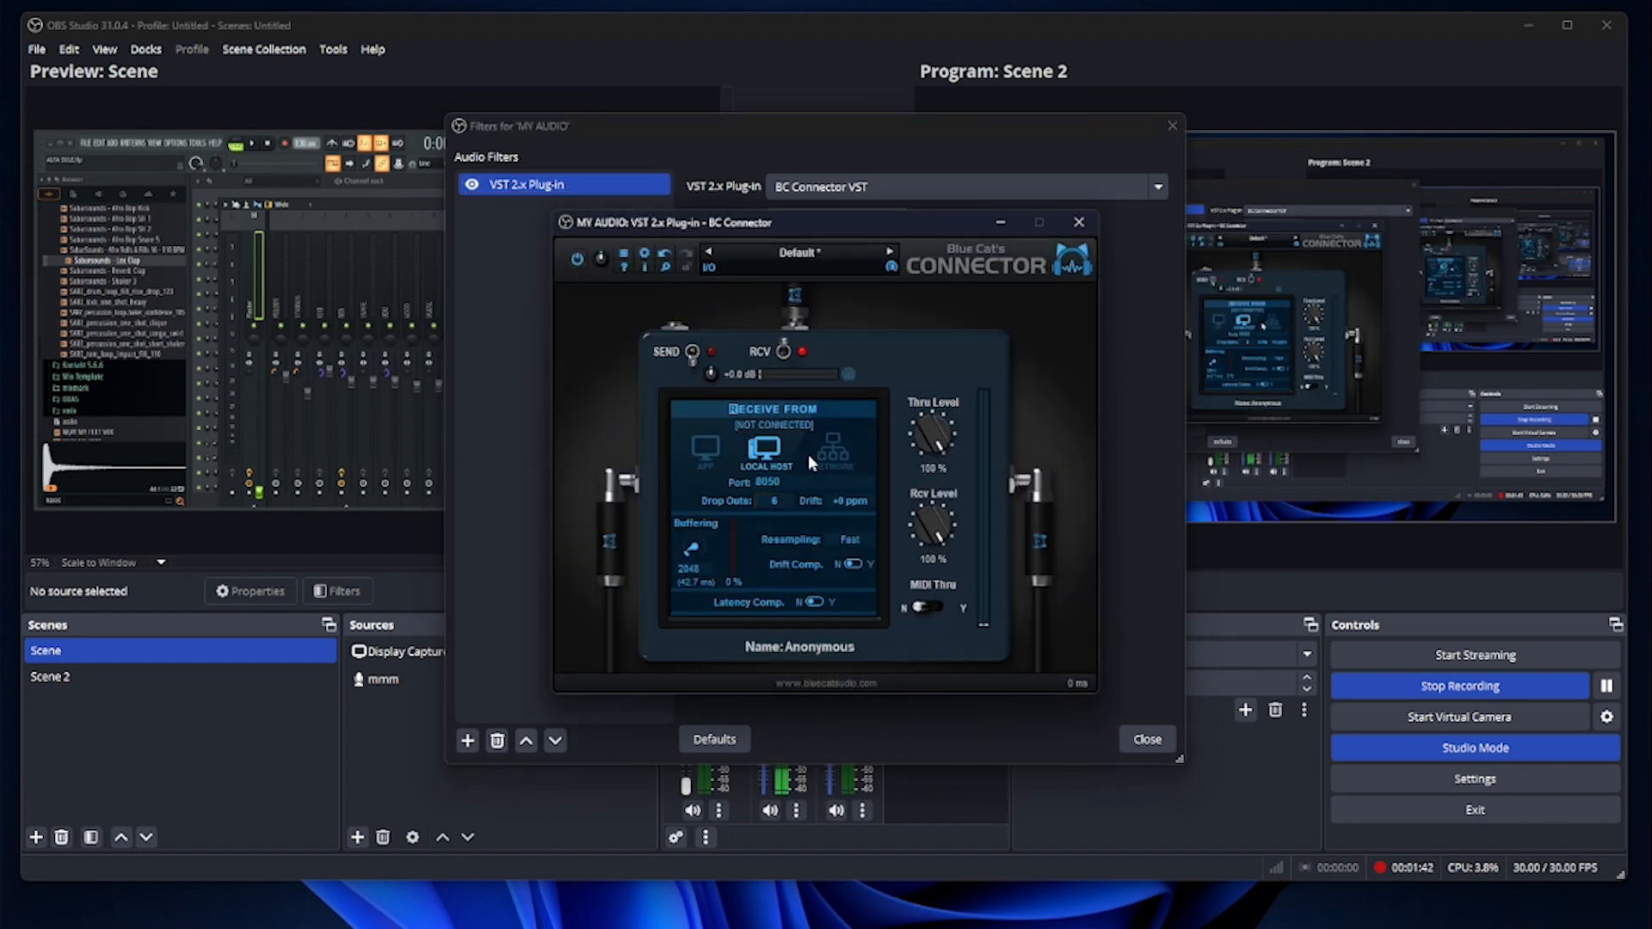
{"action": "left_click_drag", "start_coordinate": [915, 231], "coordinate": [947, 203]}
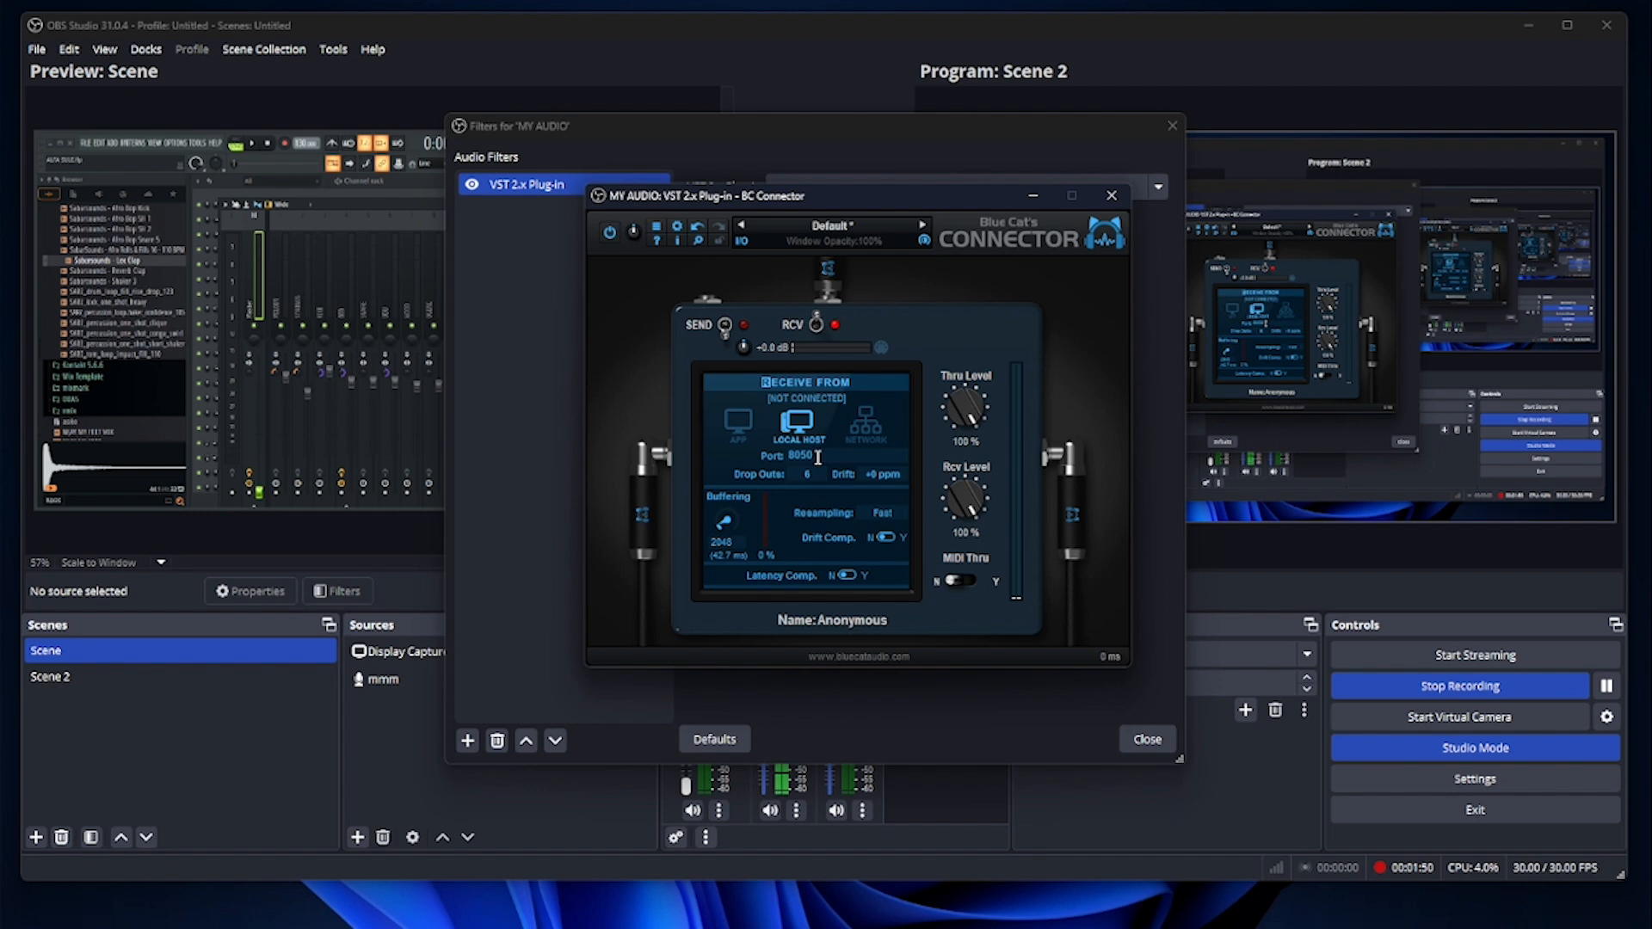
{"action": "key", "text": "BackSpace"}
{"action": "key", "text": "BackSpace"}
{"action": "left_click_drag", "start_coordinate": [883, 197], "coordinate": [966, 197]}
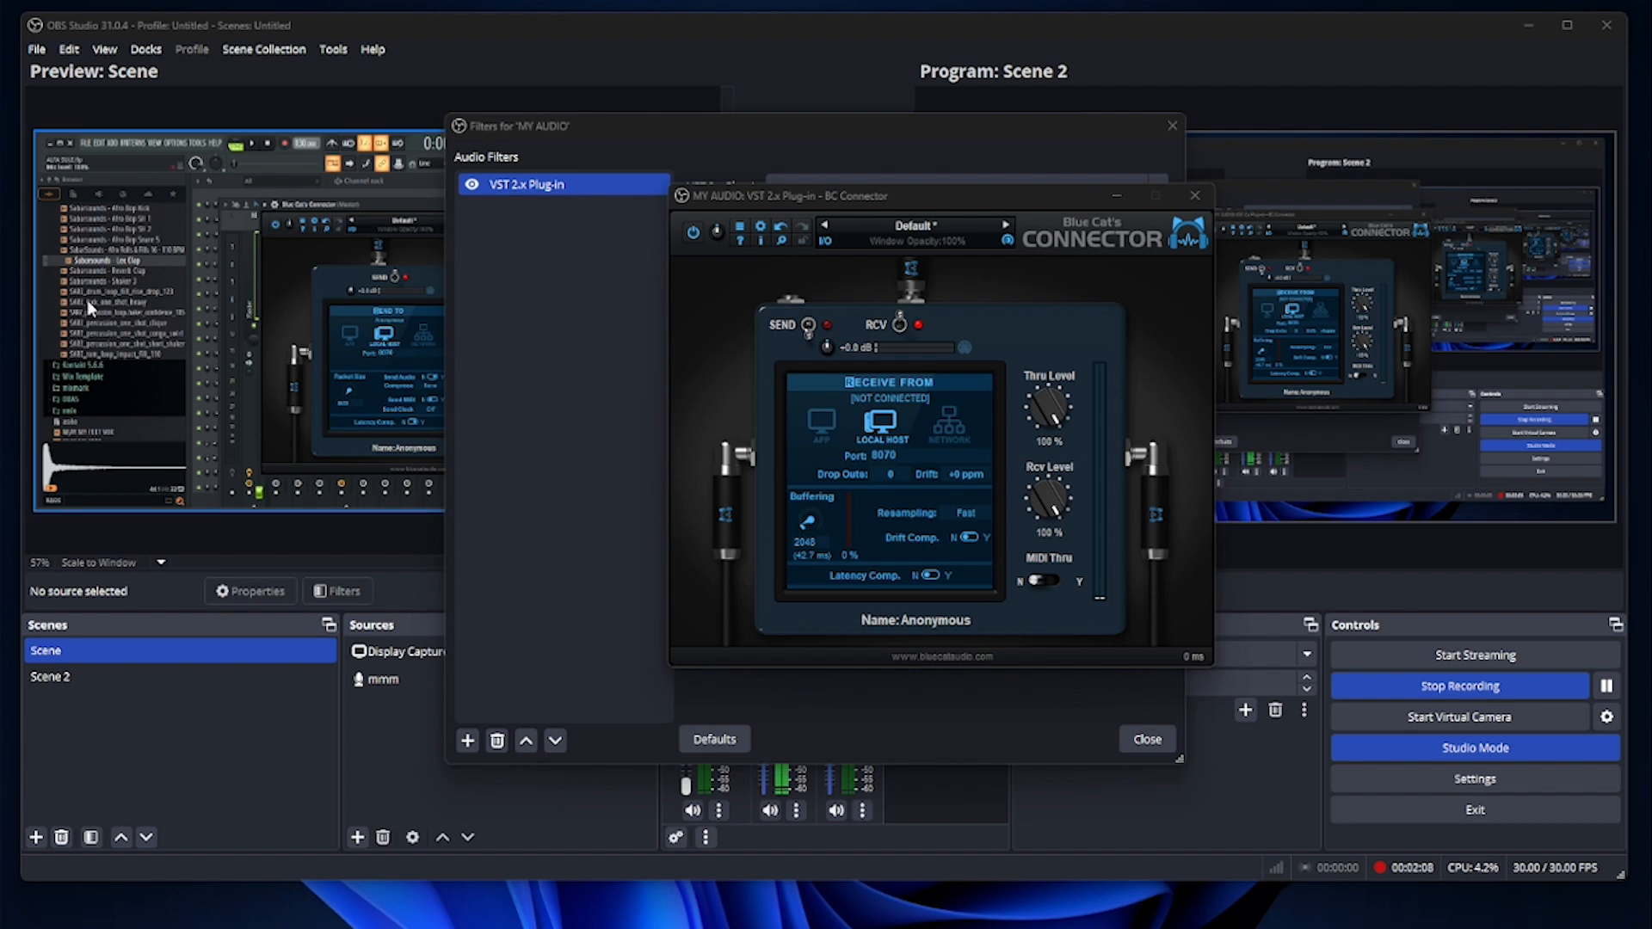
Set the local host port to 8060 in both the OBS Connector receiver and the FL Studio Connector sender.
{"action": "left_click", "coordinate": [918, 457]}
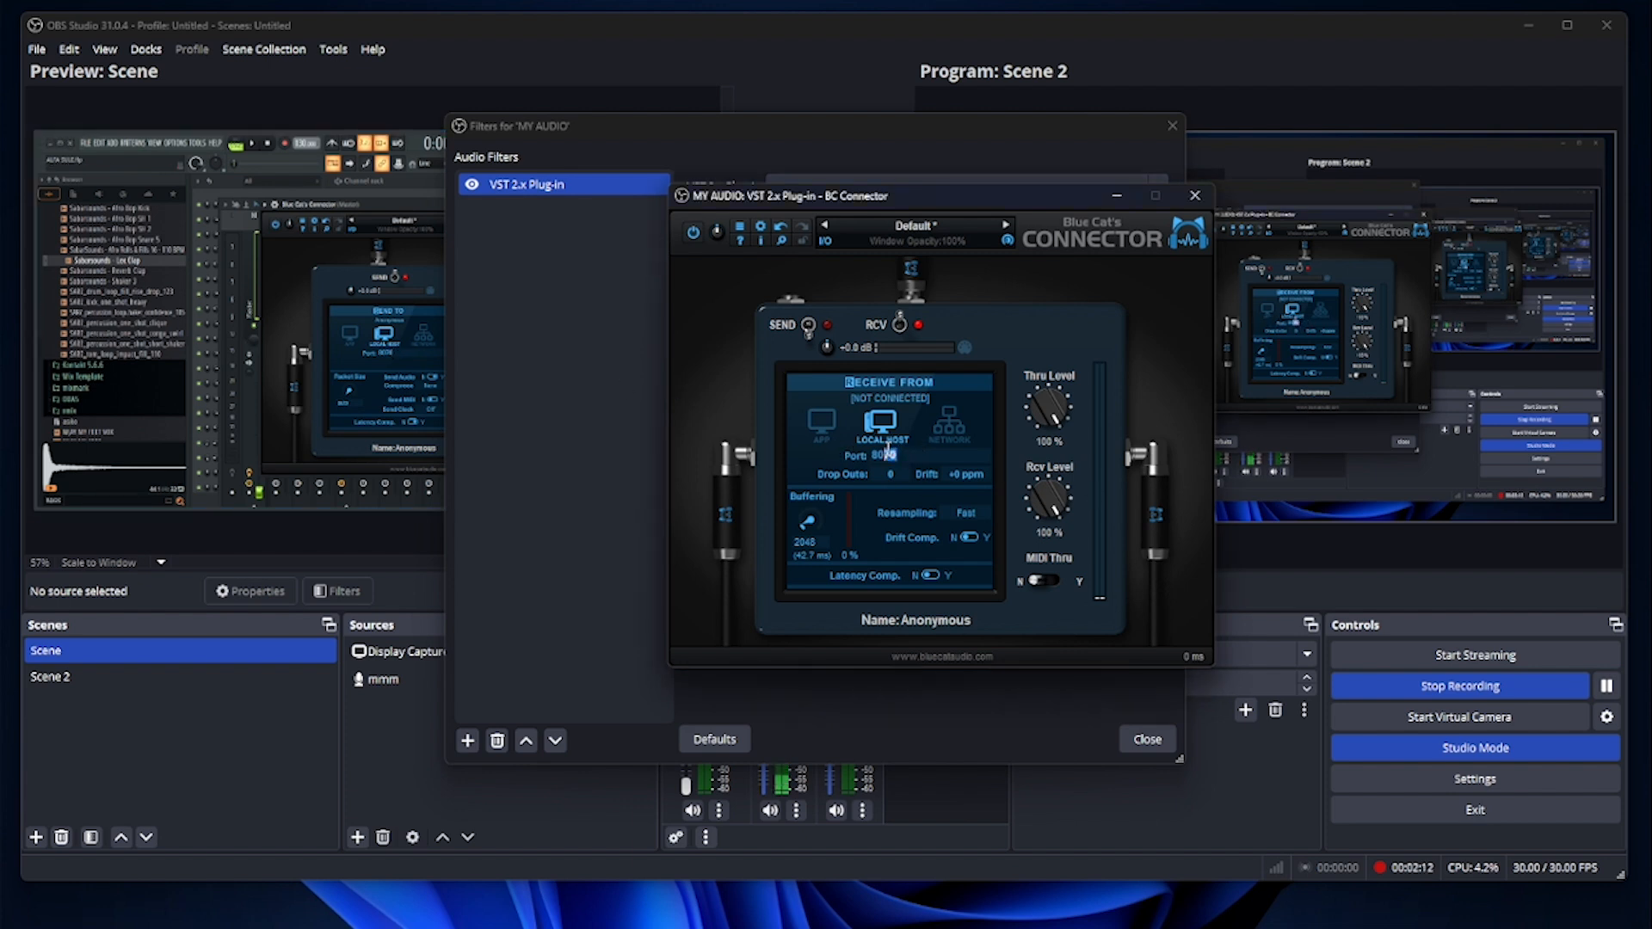
{"action": "type", "text": "60"}
{"action": "left_click_drag", "start_coordinate": [400, 351], "coordinate": [388, 355]}
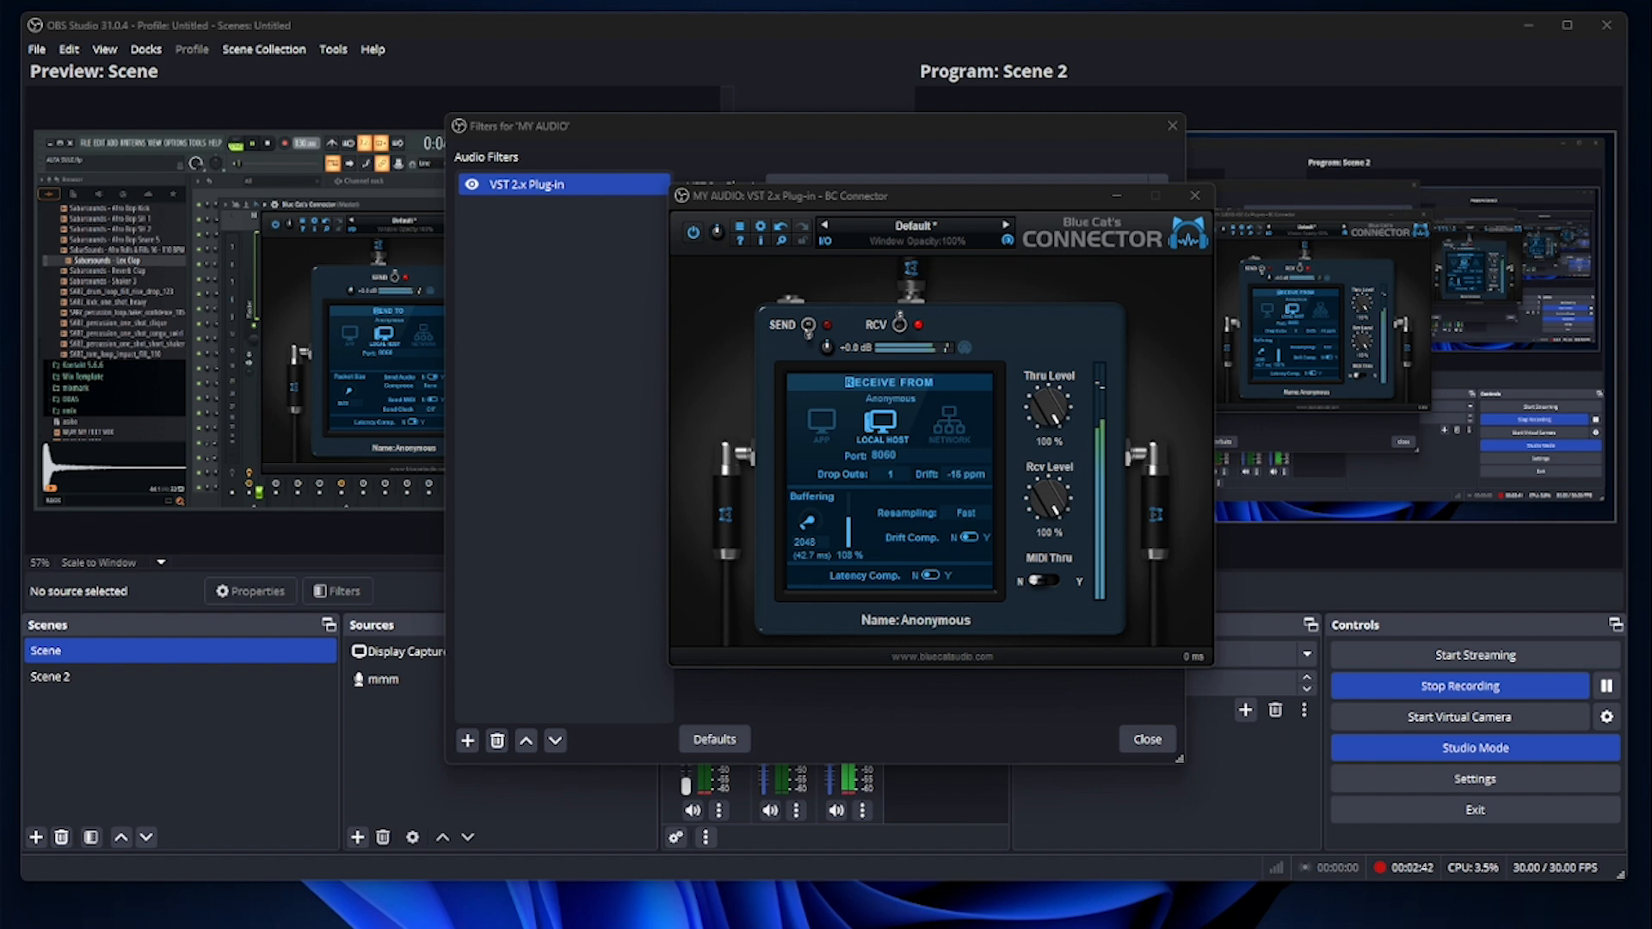
Close the Connector plug-in interface and the MY AUDIO filters window, dismissing any open source options.
{"action": "left_click", "coordinate": [1196, 195]}
{"action": "left_click", "coordinate": [1172, 125]}
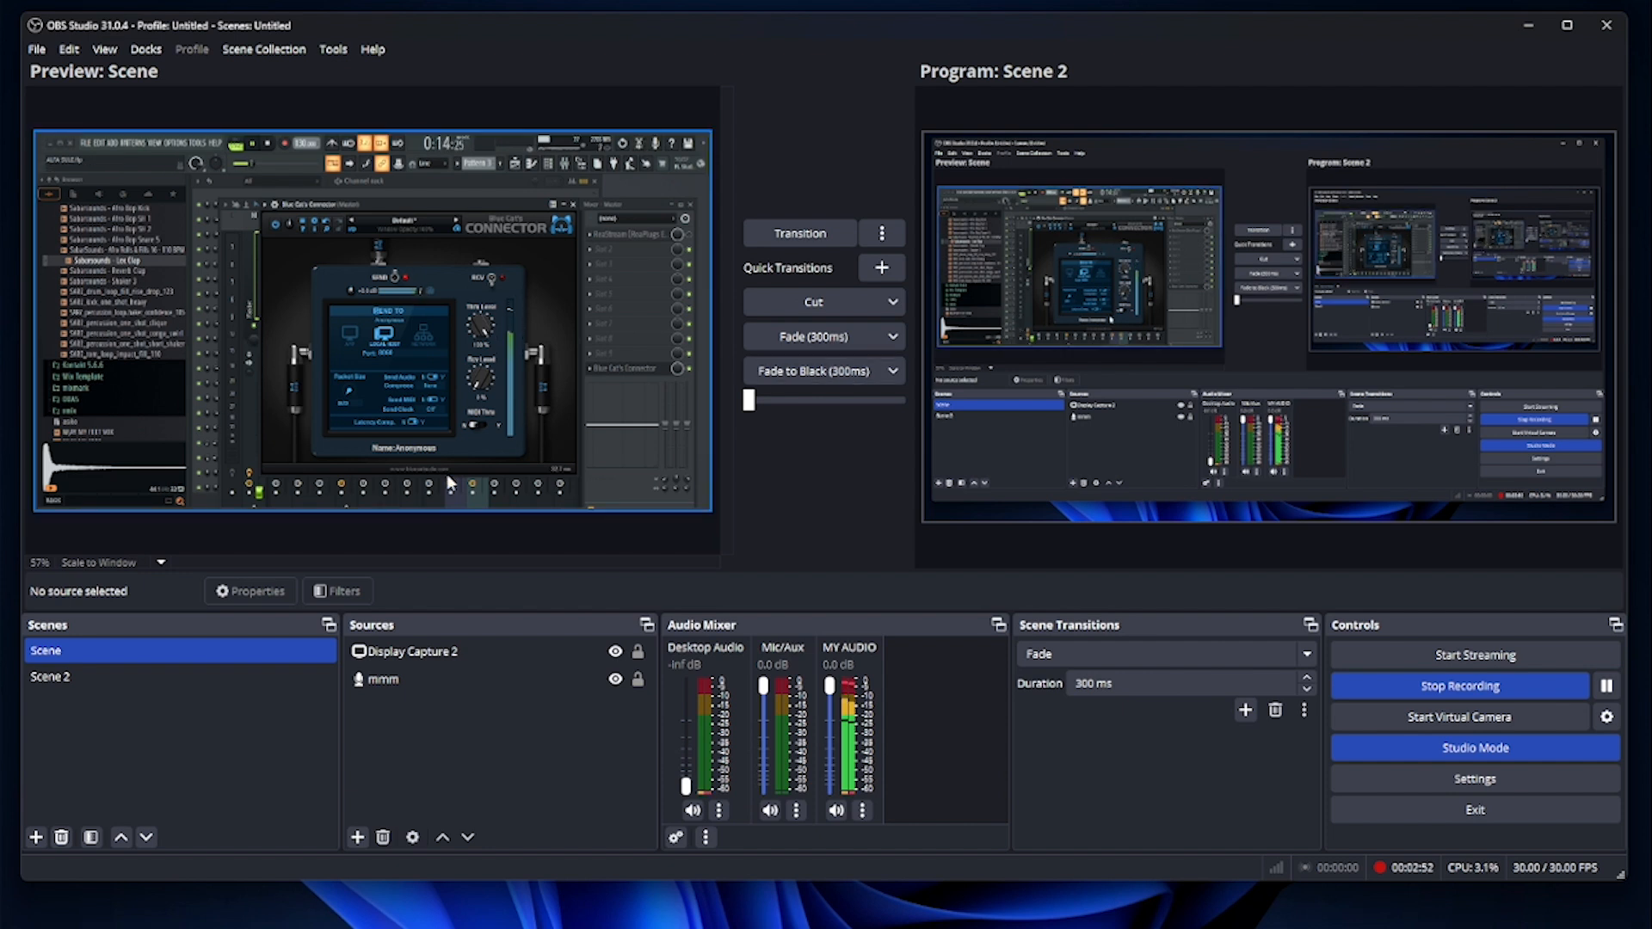
{"action": "right_click", "coordinate": [453, 586]}
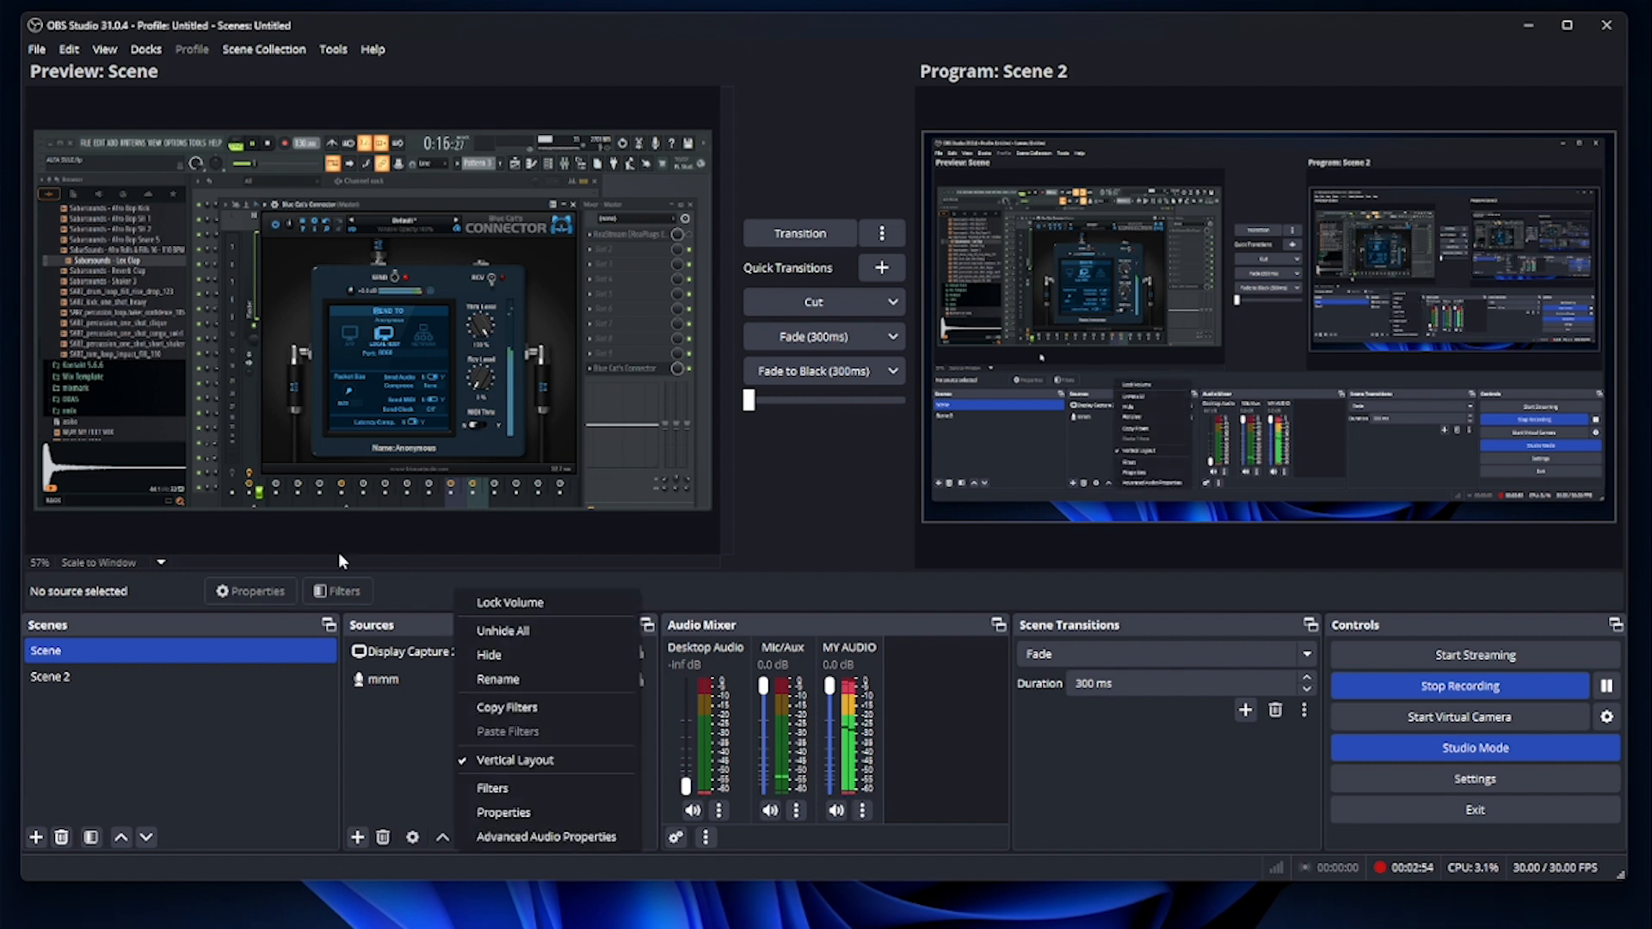
{"action": "left_click", "coordinate": [818, 598]}
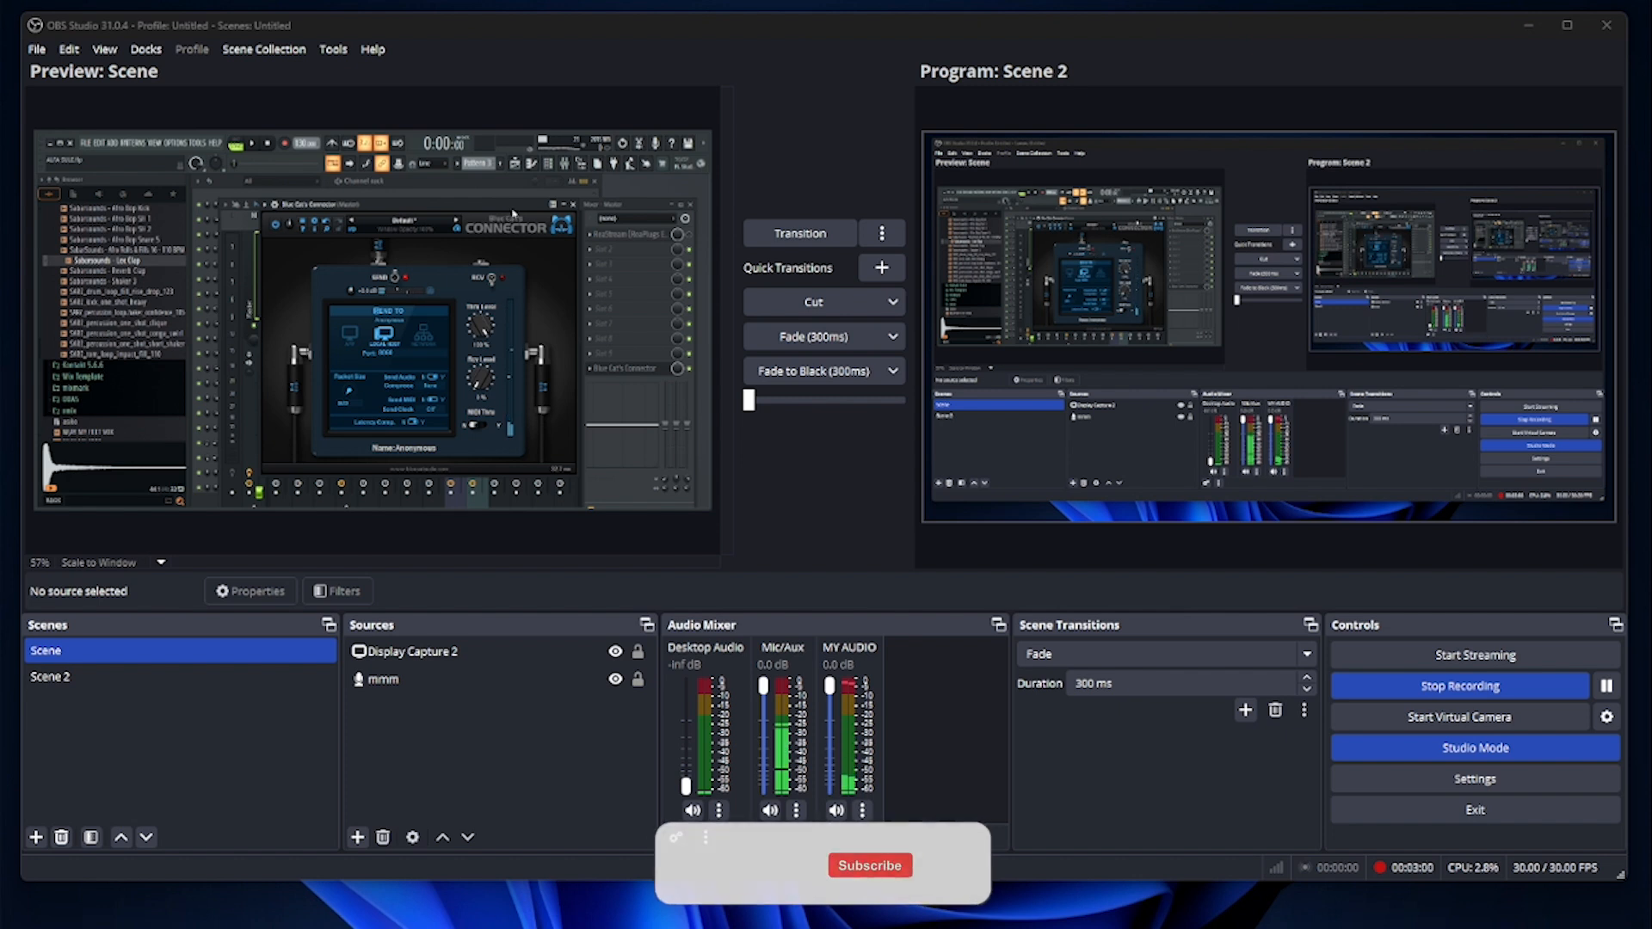
Close the Connector window in FL Studio and remove the plug-in from its slot on the master mixer track.
{"action": "left_click", "coordinate": [575, 203]}
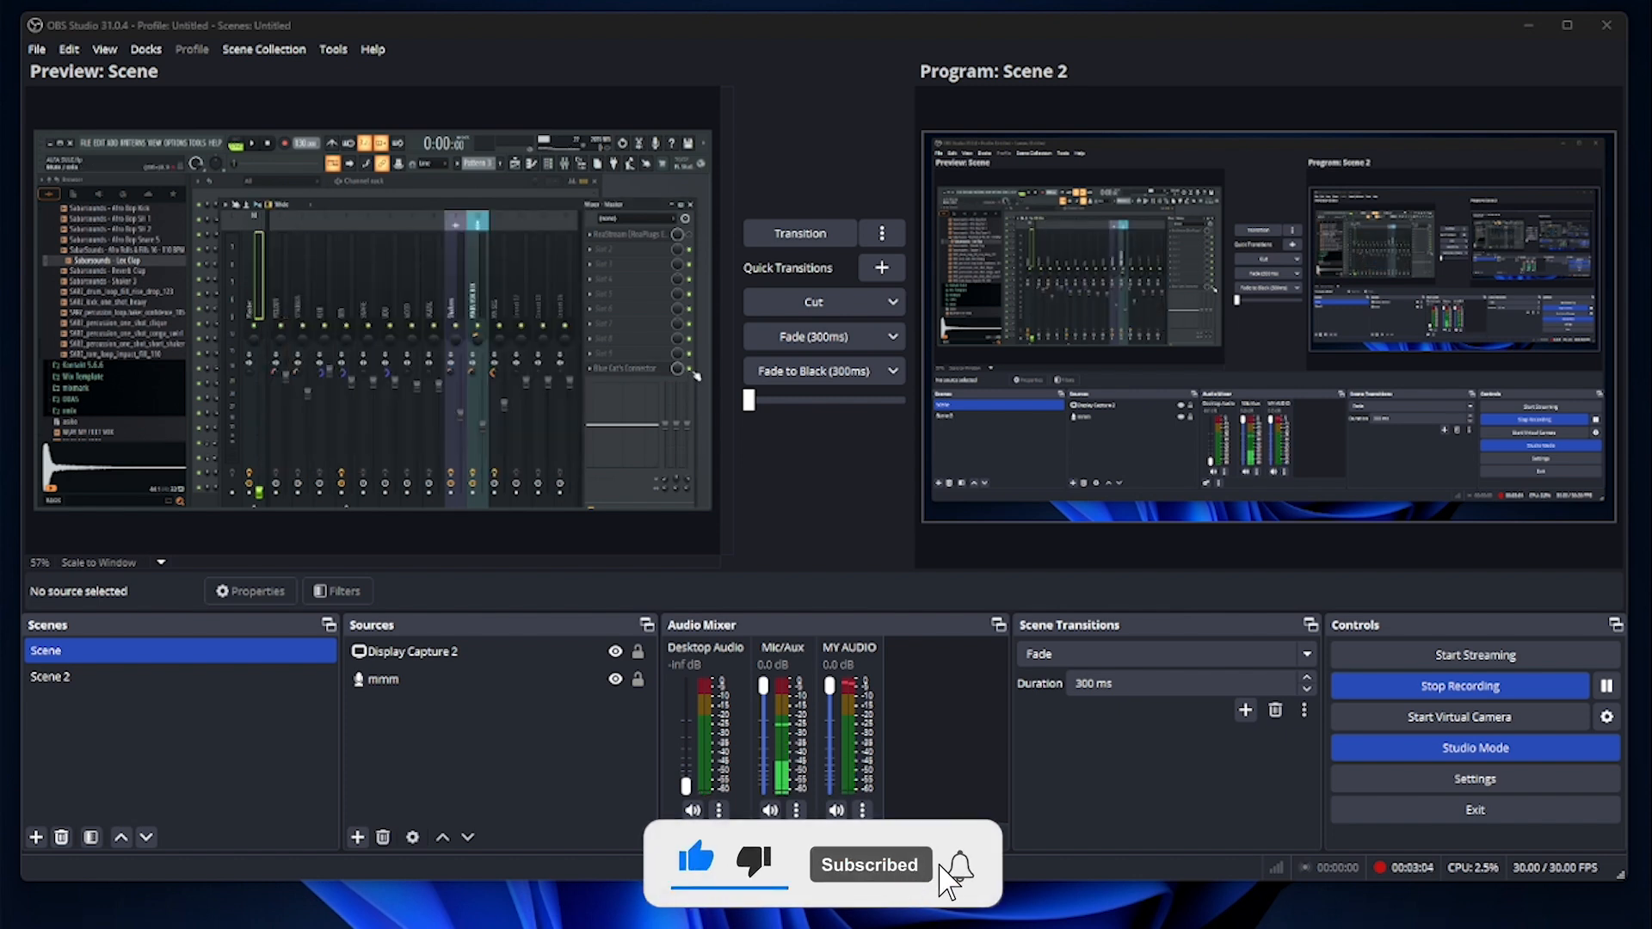
{"action": "left_click", "coordinate": [592, 371]}
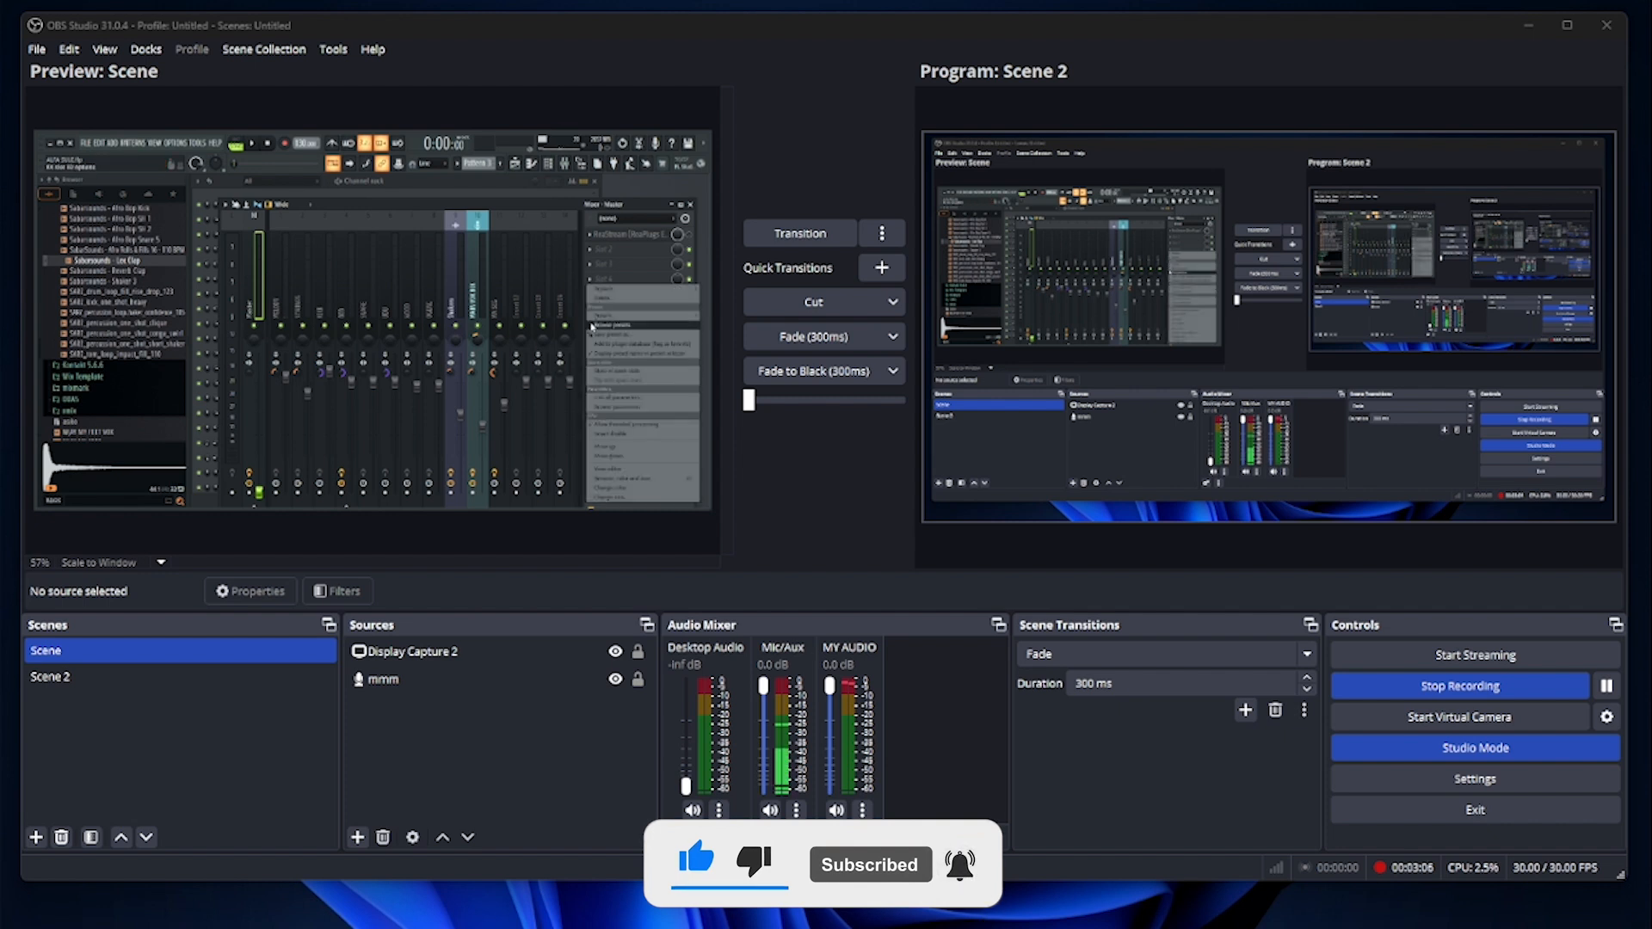
{"action": "left_click", "coordinate": [615, 299]}
{"action": "left_click", "coordinate": [404, 358]}
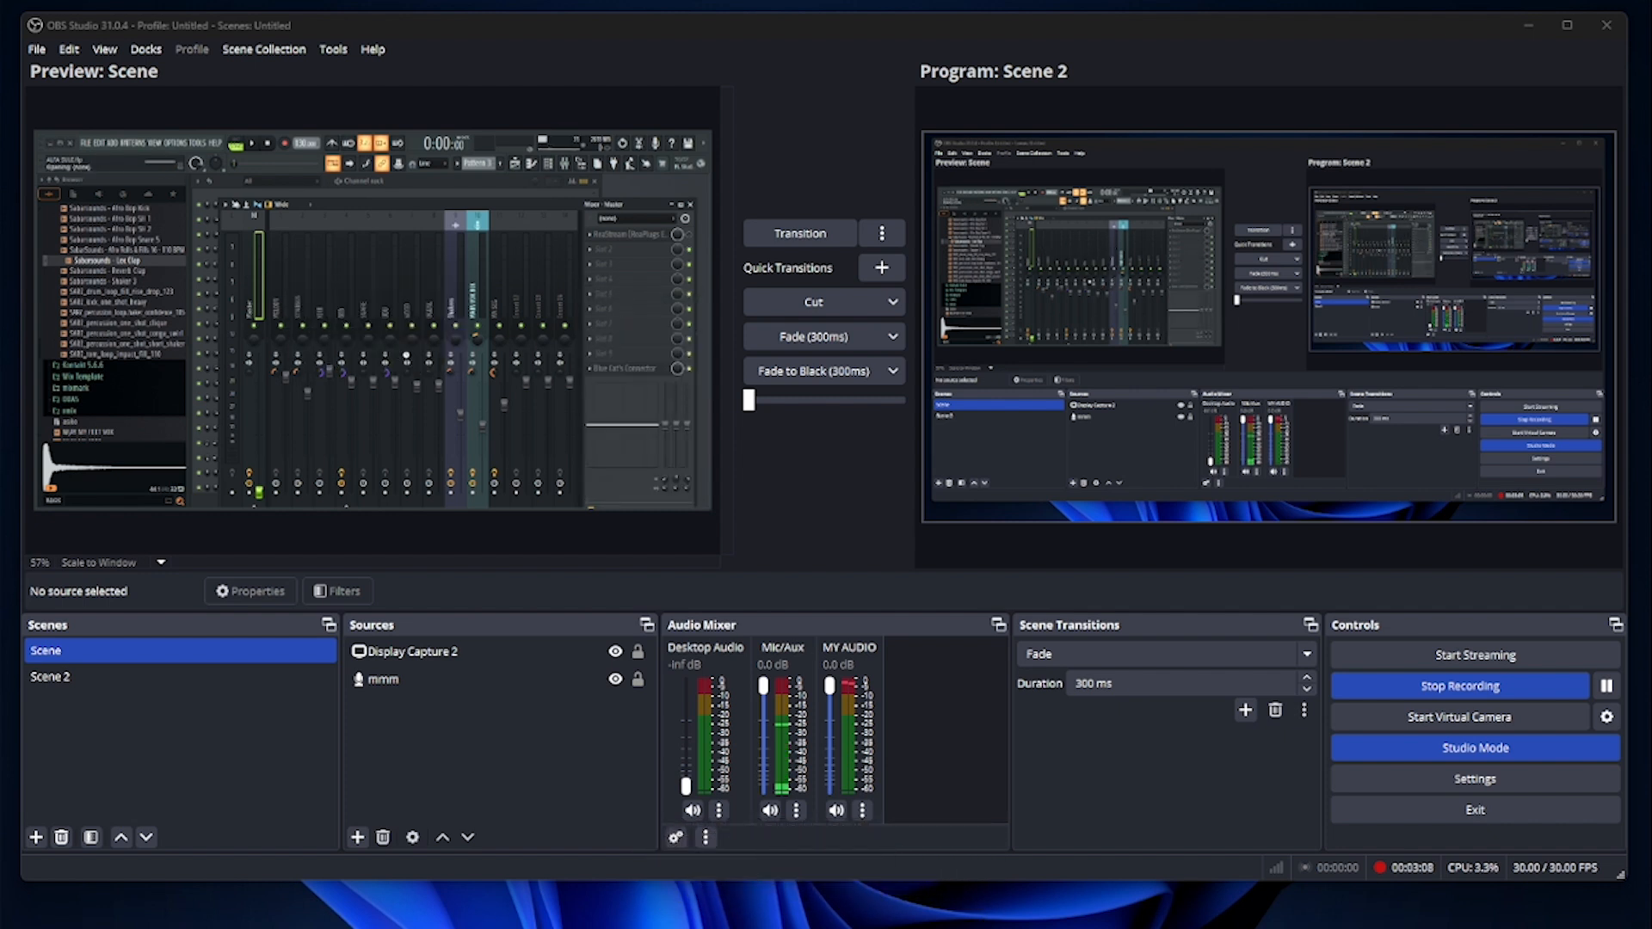
Check the input device set in MY AUDIO's properties and accept the dialog unchanged.
{"action": "left_click", "coordinate": [863, 811]}
{"action": "left_click", "coordinate": [909, 774]}
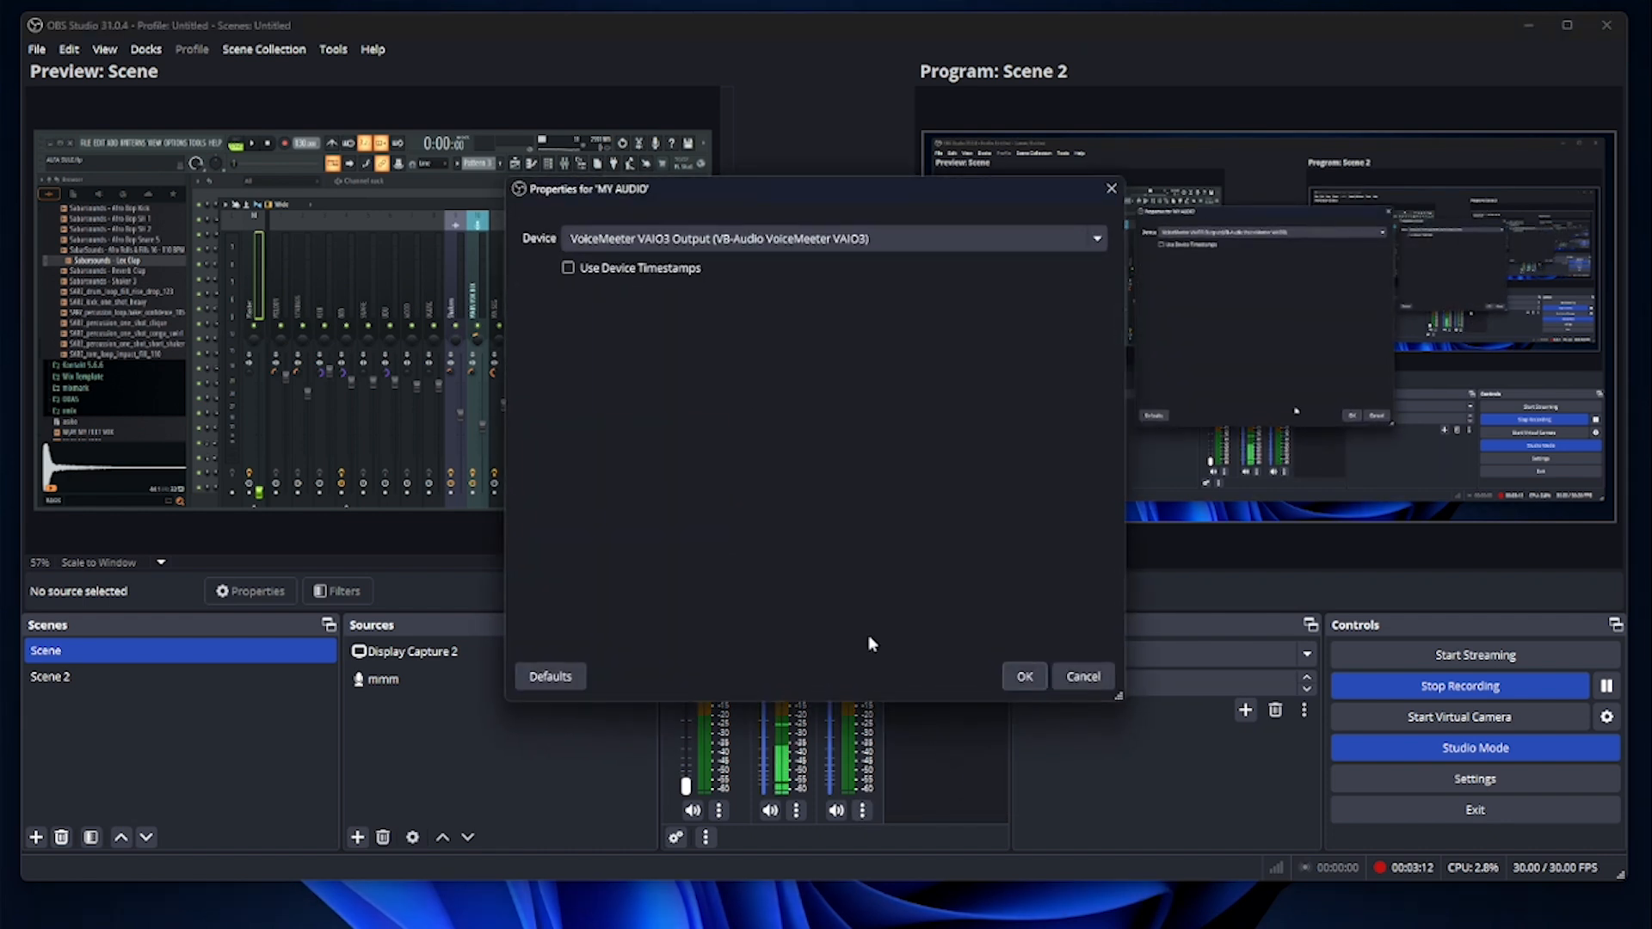
{"action": "left_click", "coordinate": [1024, 677]}
Remove the VST 2.x Plug-in filter holding BC Connector from the MY AUDIO source and close its filters window.
{"action": "left_click", "coordinate": [862, 811]}
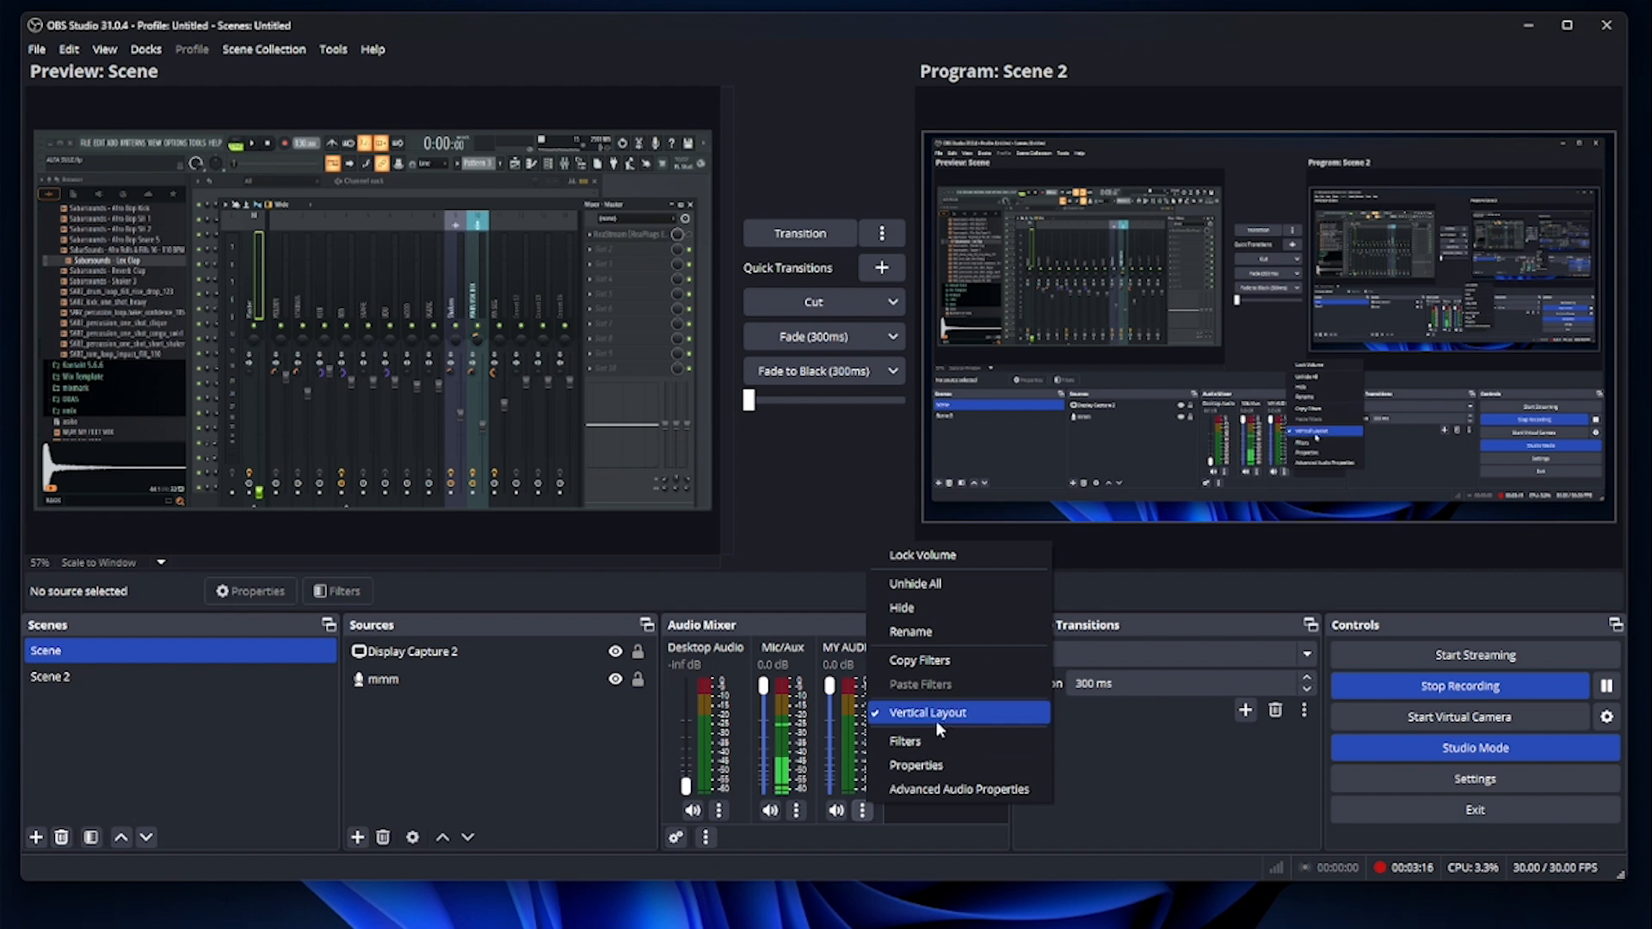
{"action": "left_click", "coordinate": [951, 745]}
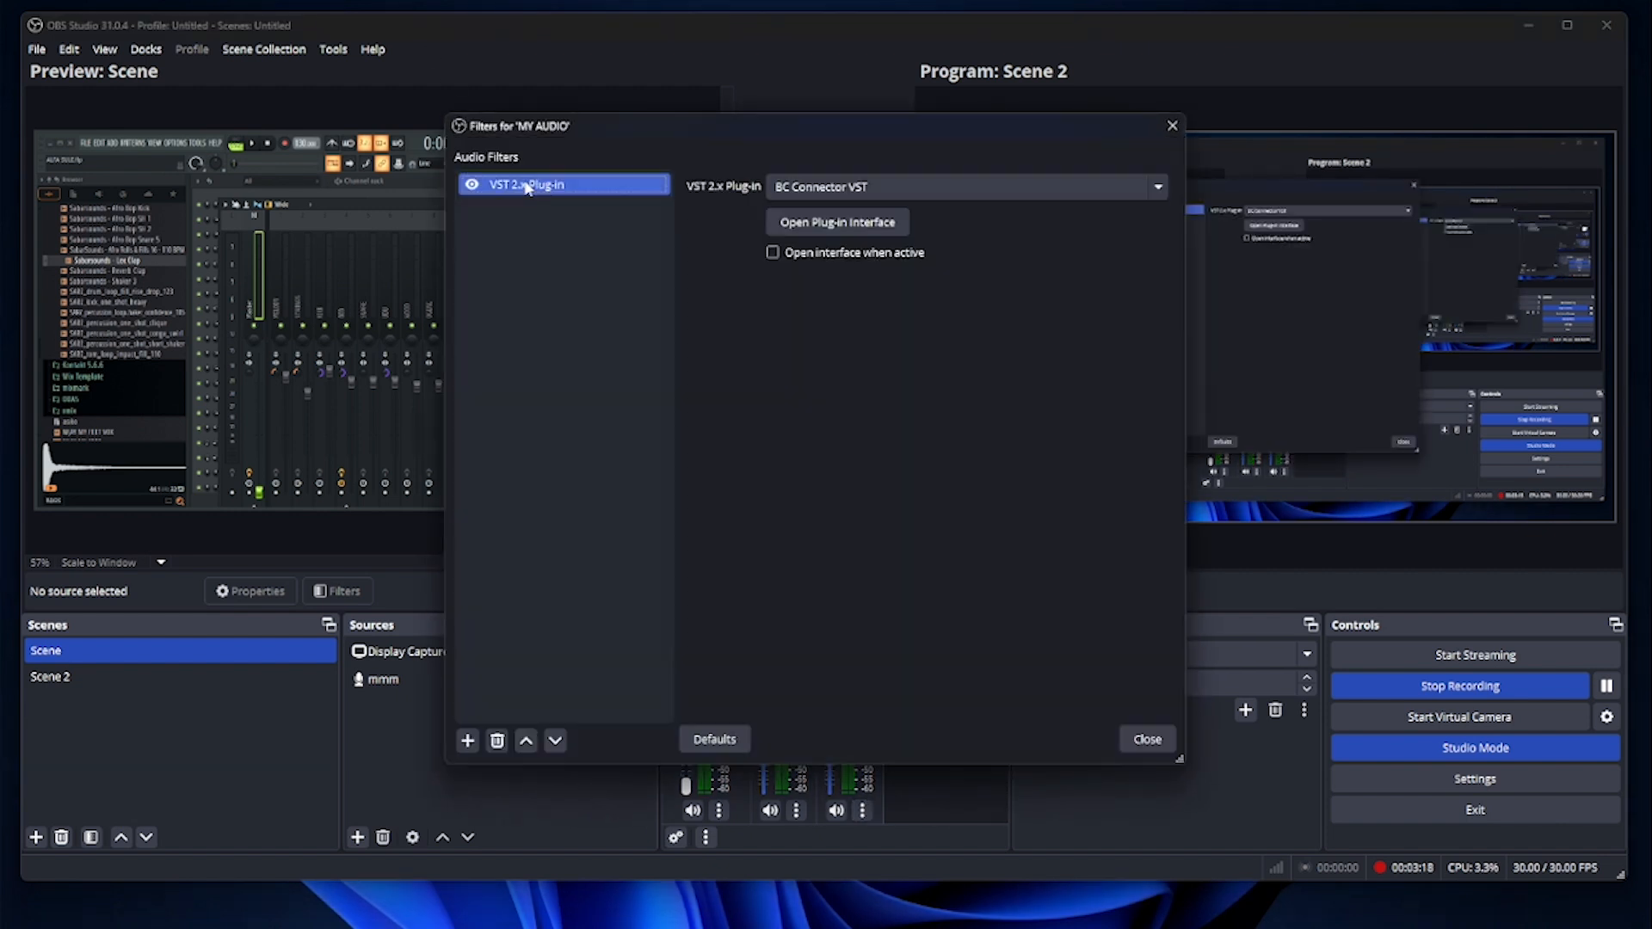
{"action": "left_click", "coordinate": [467, 740]}
{"action": "left_click", "coordinate": [610, 420]}
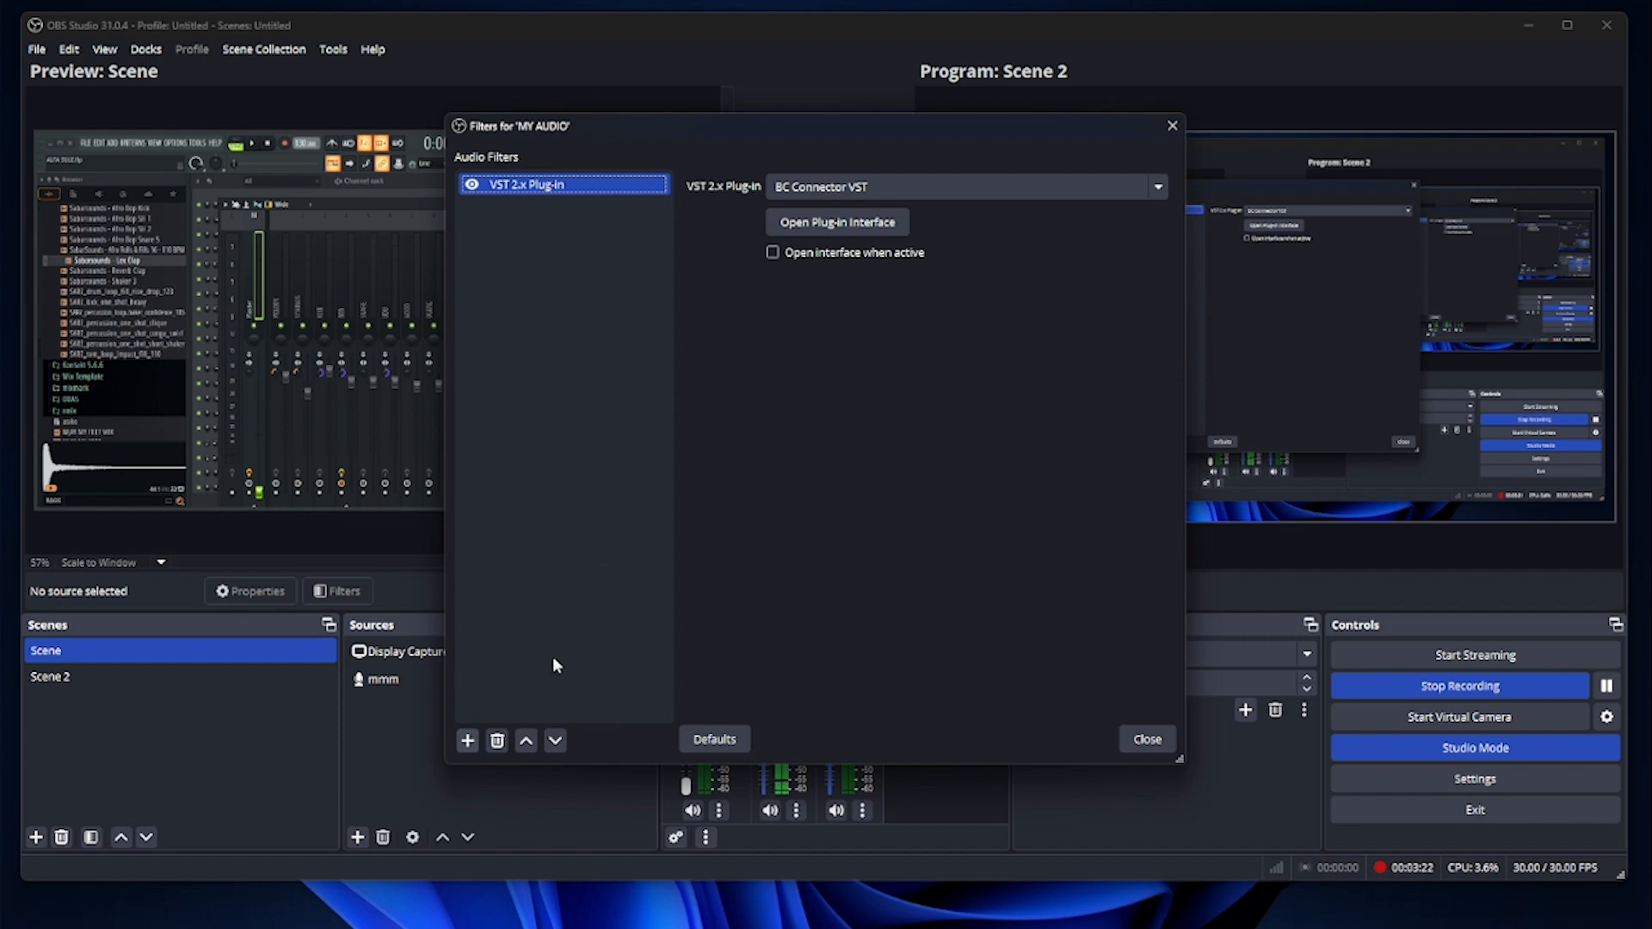
{"action": "left_click", "coordinate": [498, 741]}
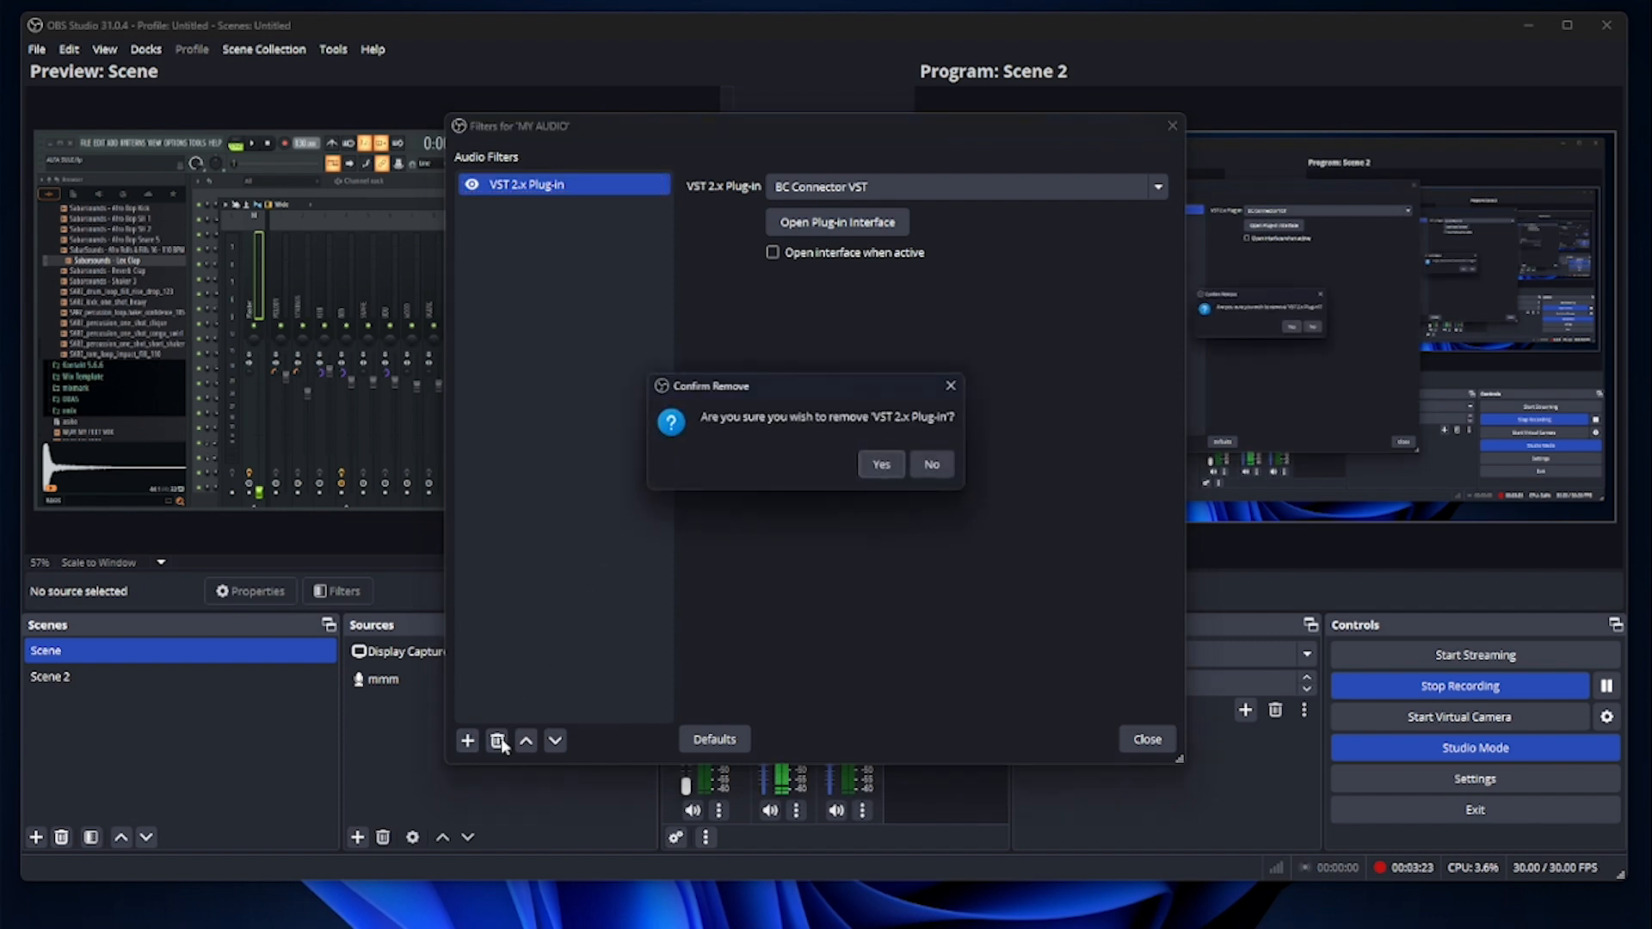
{"action": "left_click", "coordinate": [883, 470]}
{"action": "left_click", "coordinate": [1144, 738]}
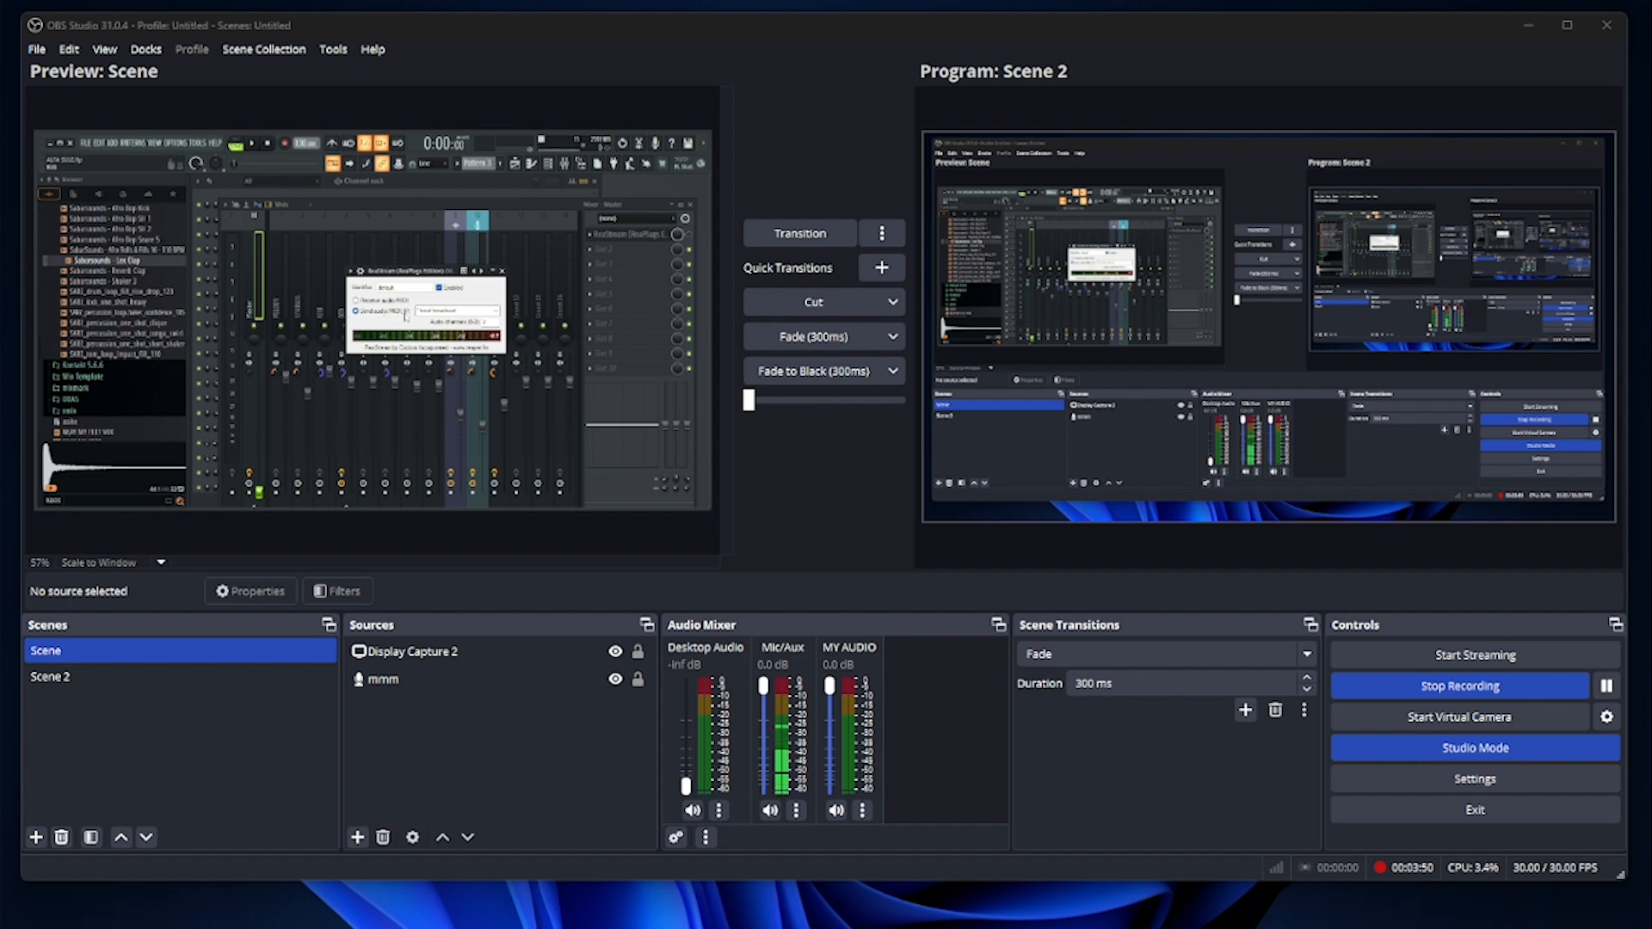
Set ReaStream's send destination to local broadcast on the FL Studio master track and close the plug-in window.
{"action": "left_click", "coordinate": [489, 312]}
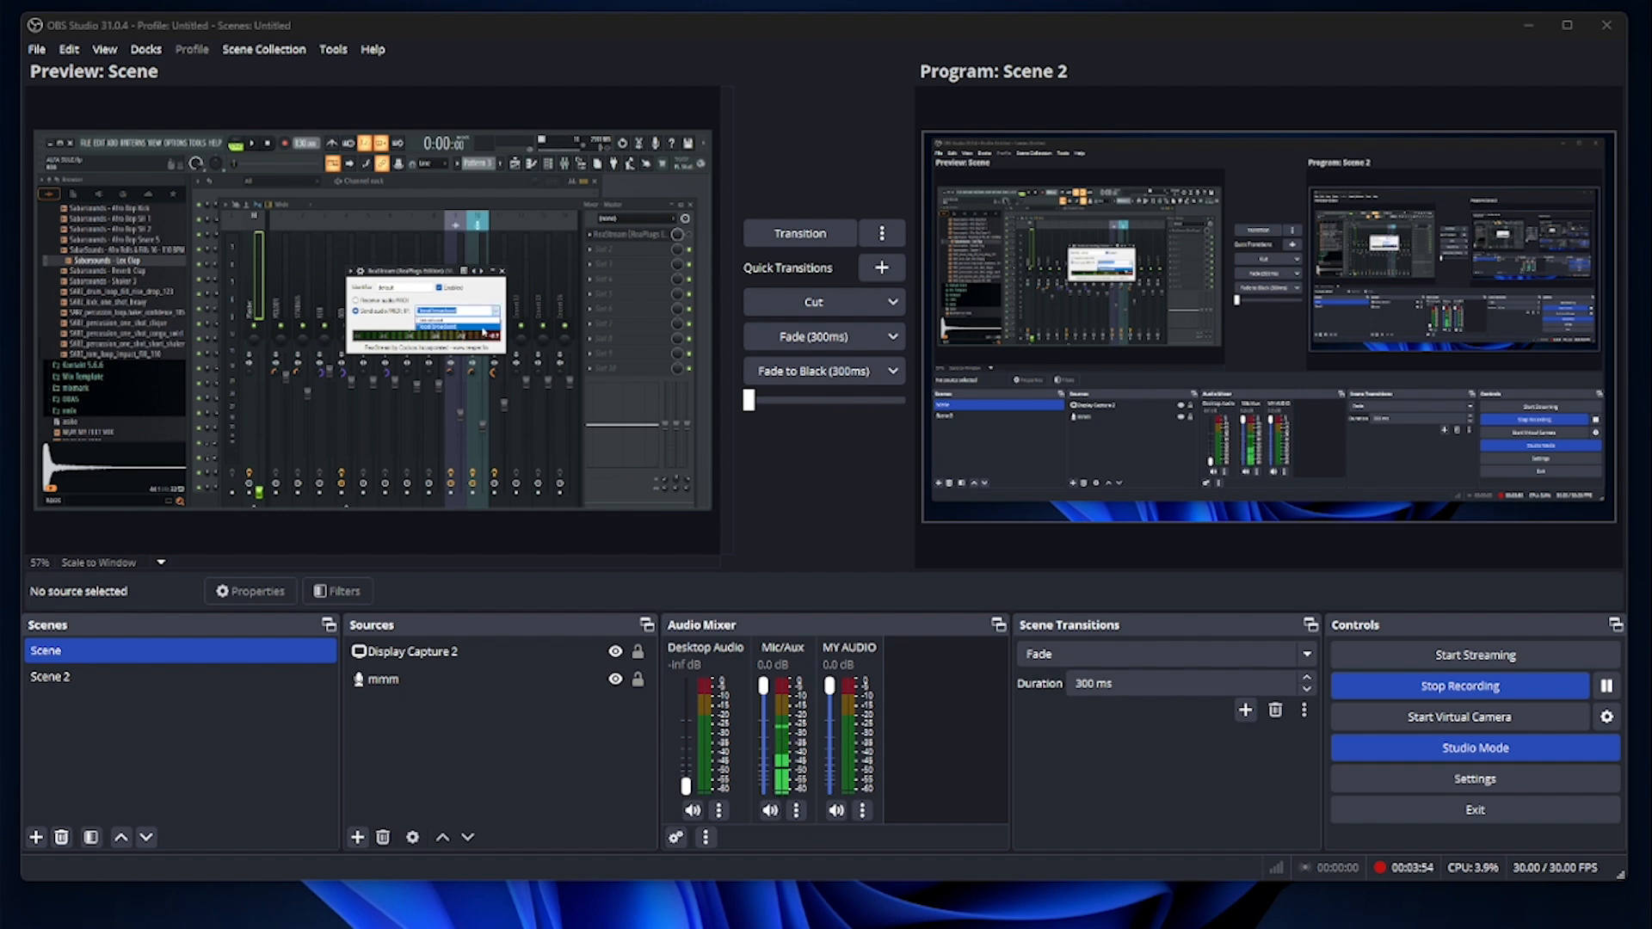
{"action": "left_click", "coordinate": [483, 327]}
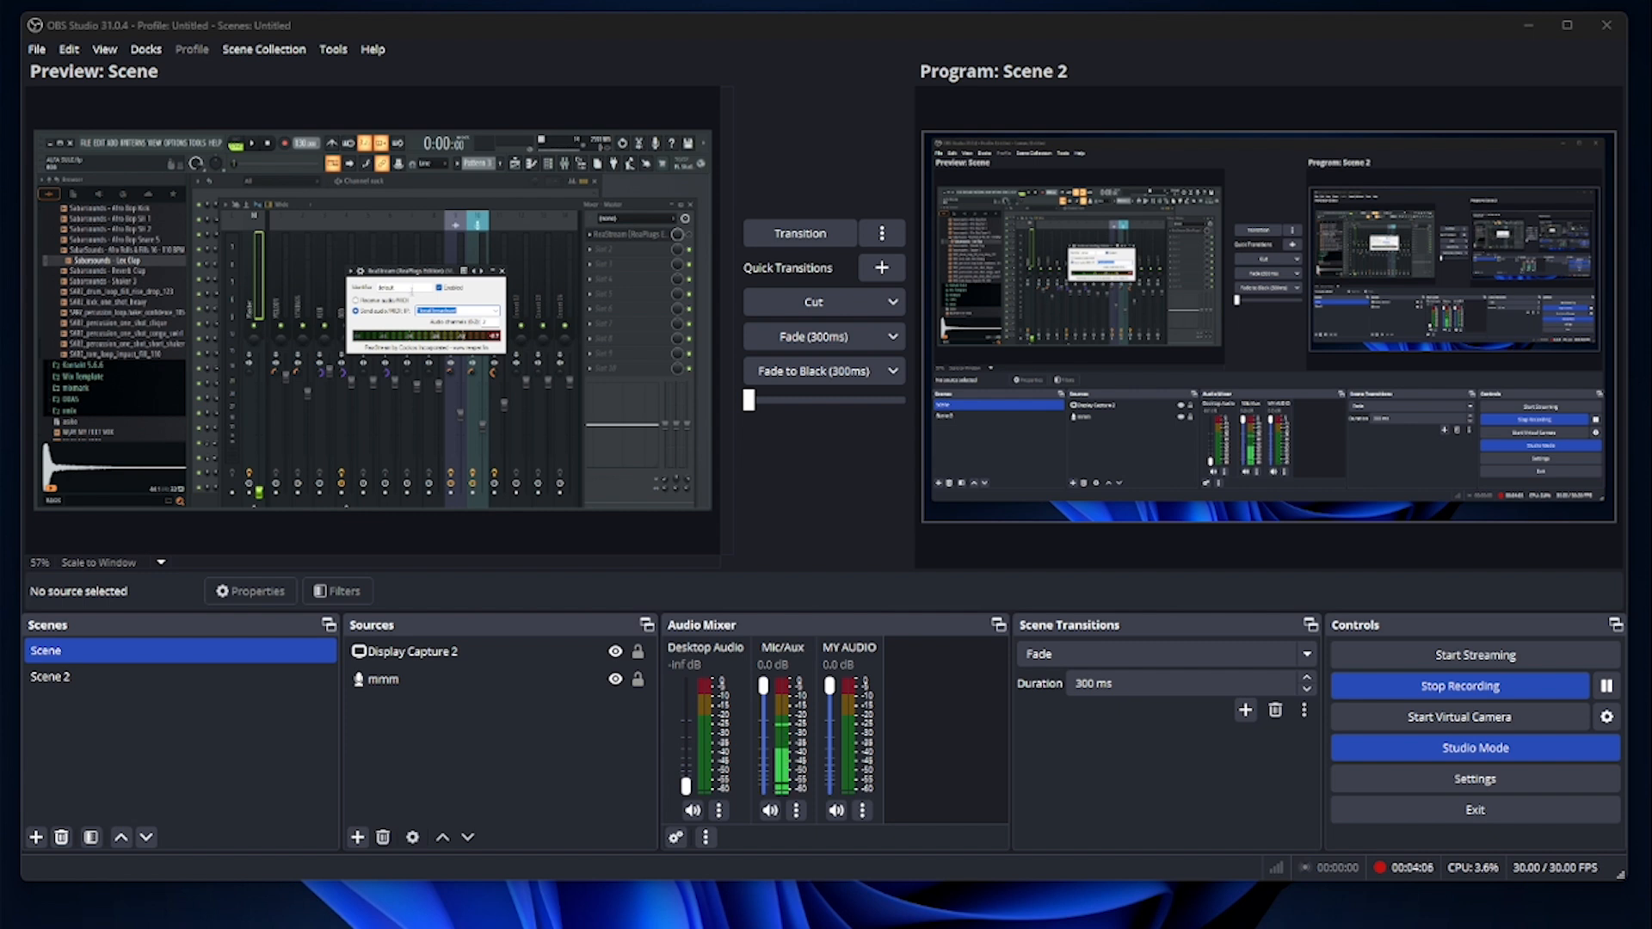
{"action": "left_click", "coordinate": [501, 271]}
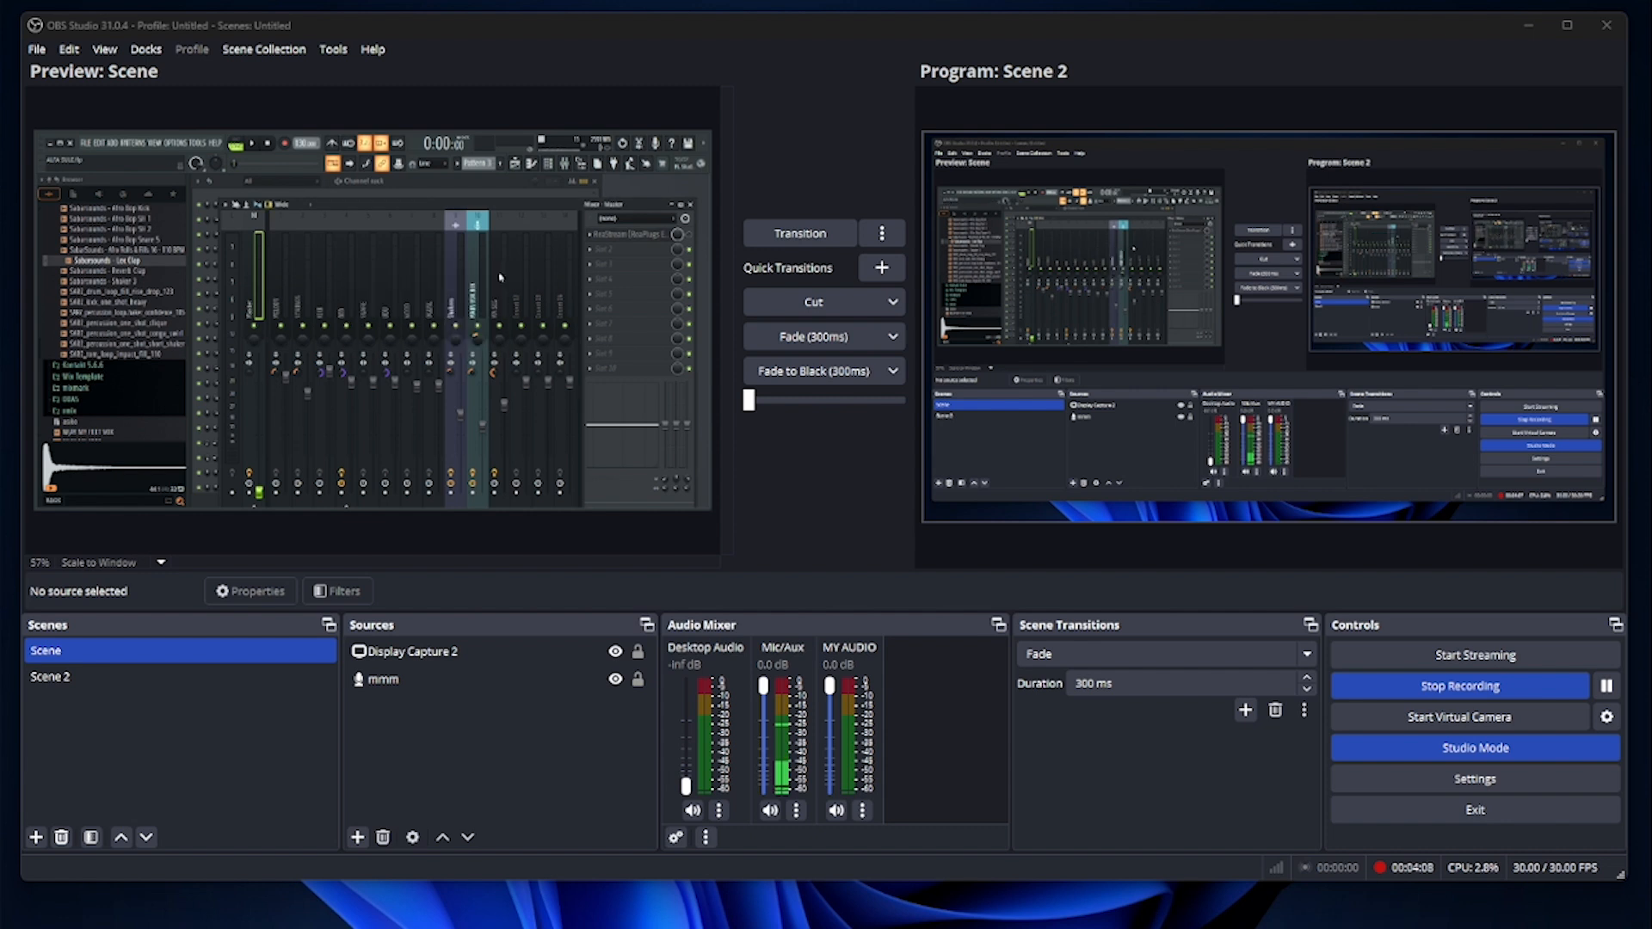
Add a VST 2.x Plug-in filter with the default name to the MY AUDIO source.
{"action": "left_click", "coordinate": [863, 810]}
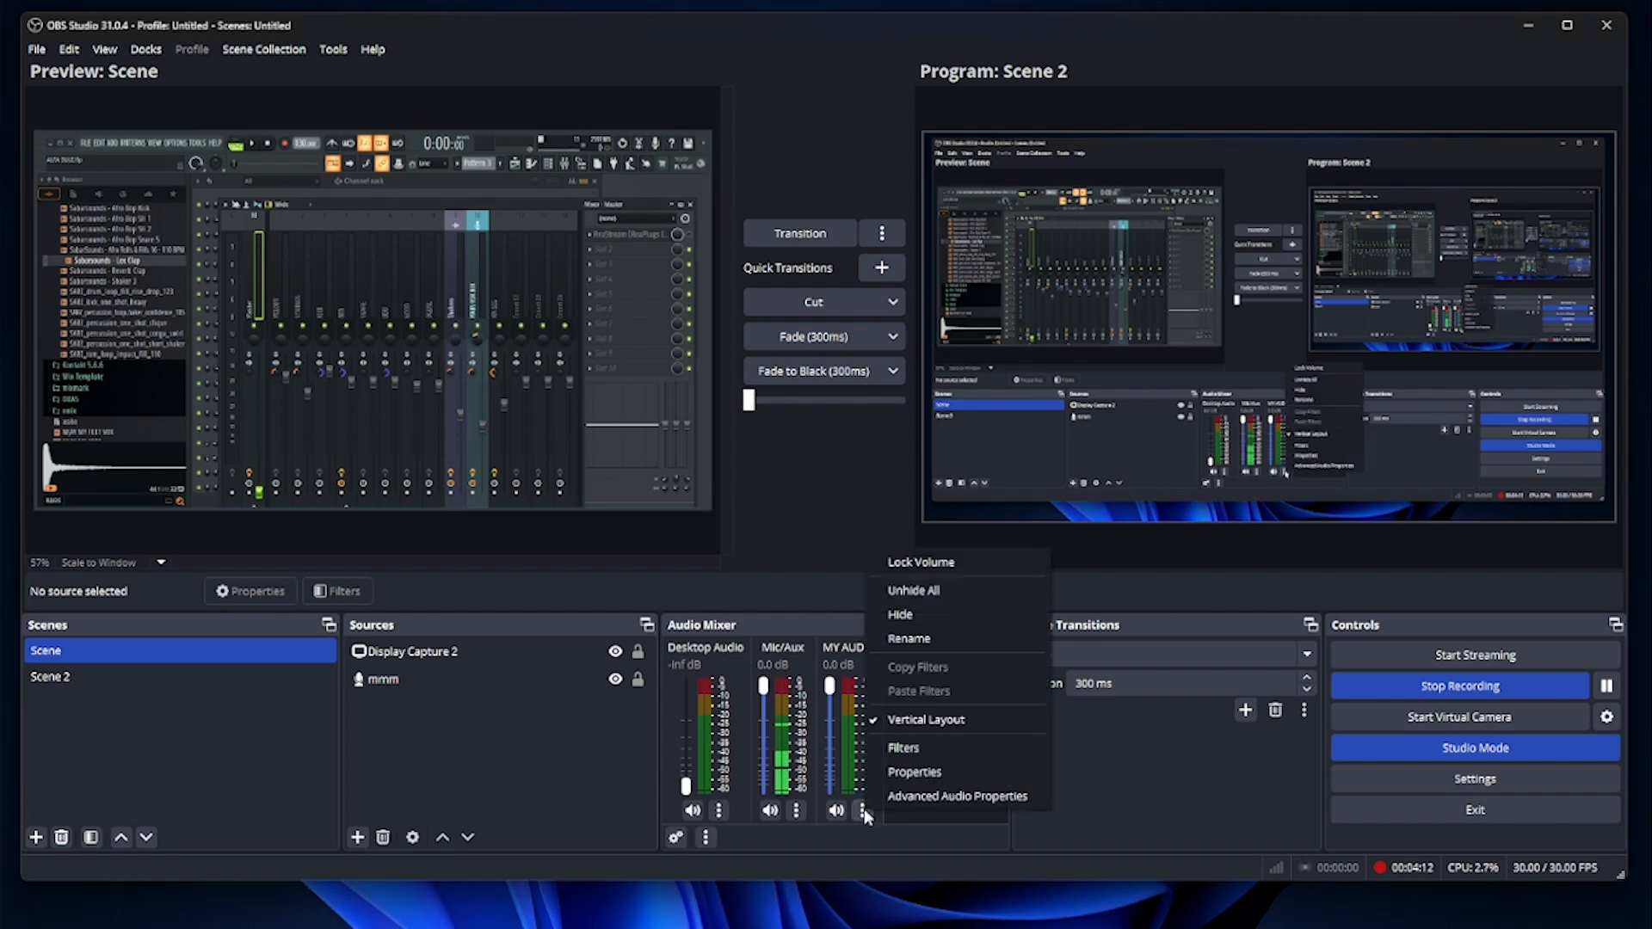
{"action": "left_click", "coordinate": [958, 749]}
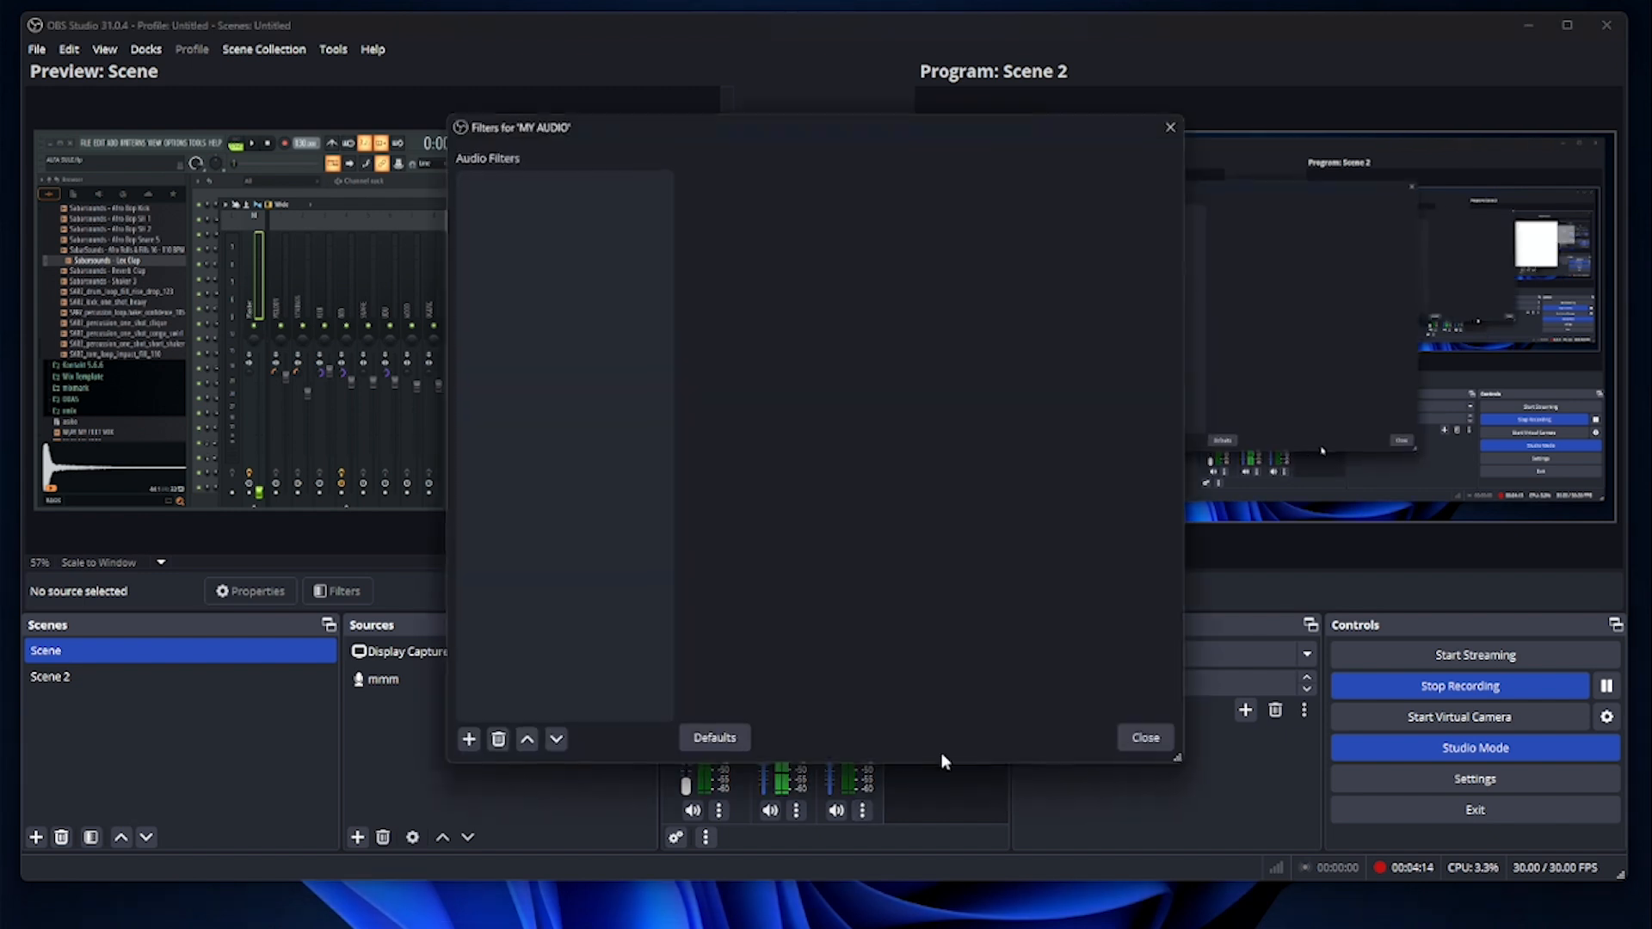
{"action": "left_click", "coordinate": [468, 740]}
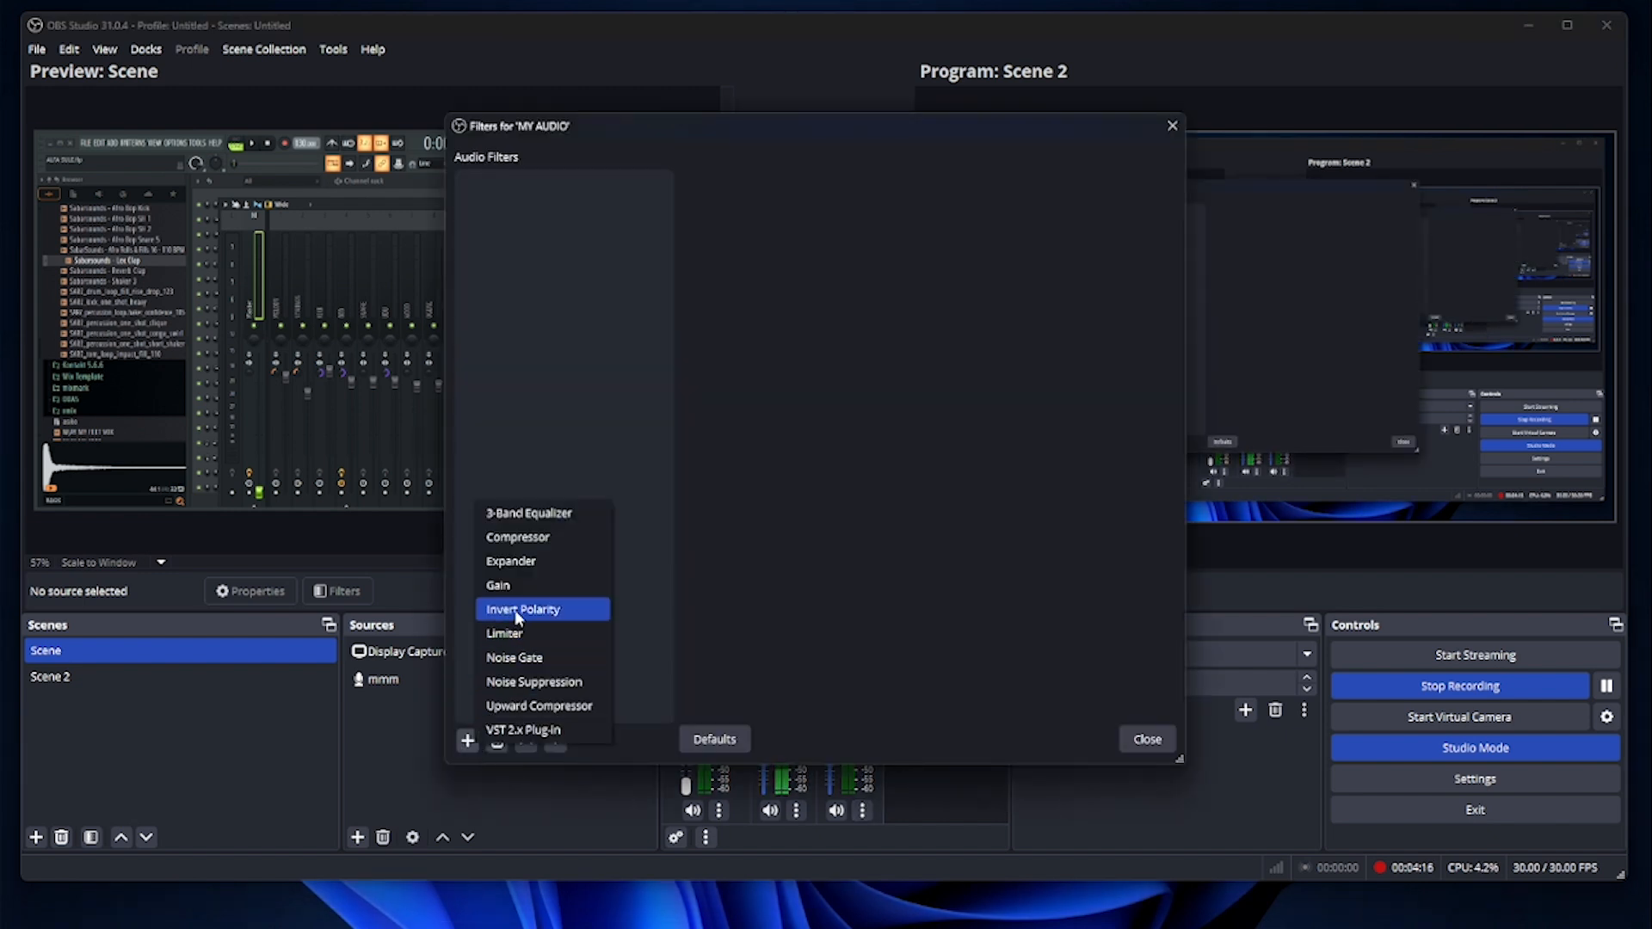
{"action": "left_click", "coordinate": [533, 730]}
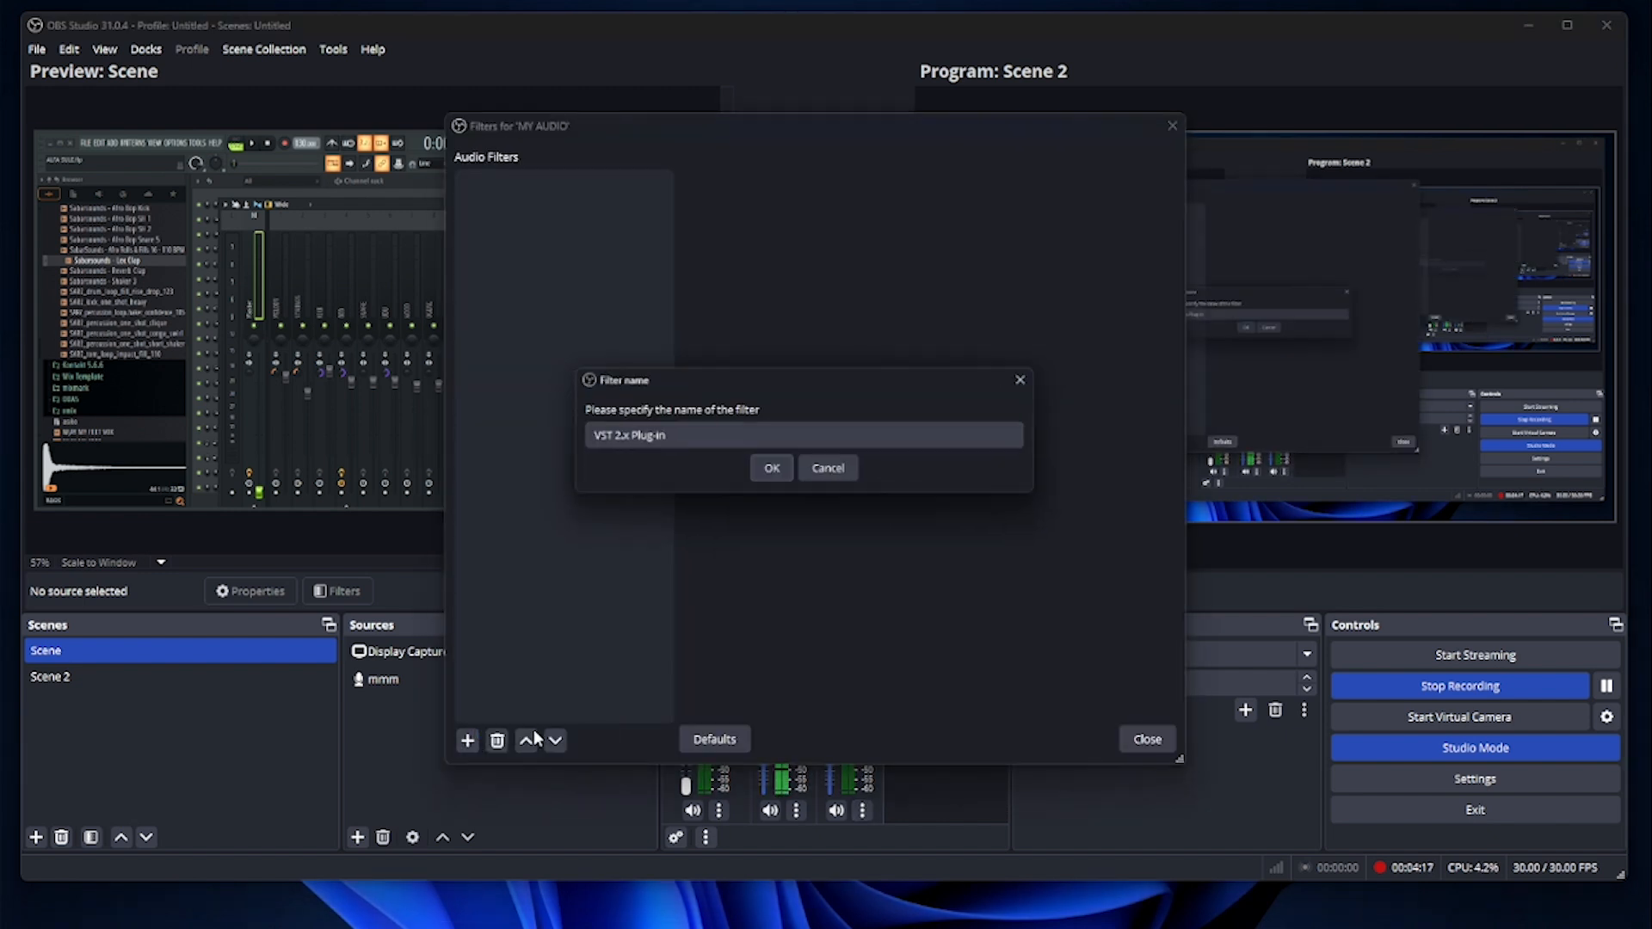
{"action": "left_click", "coordinate": [768, 468]}
Load reastream-standalone in the MY AUDIO VST filter, open its plug-in interface, and close the filters window.
{"action": "left_click", "coordinate": [886, 187]}
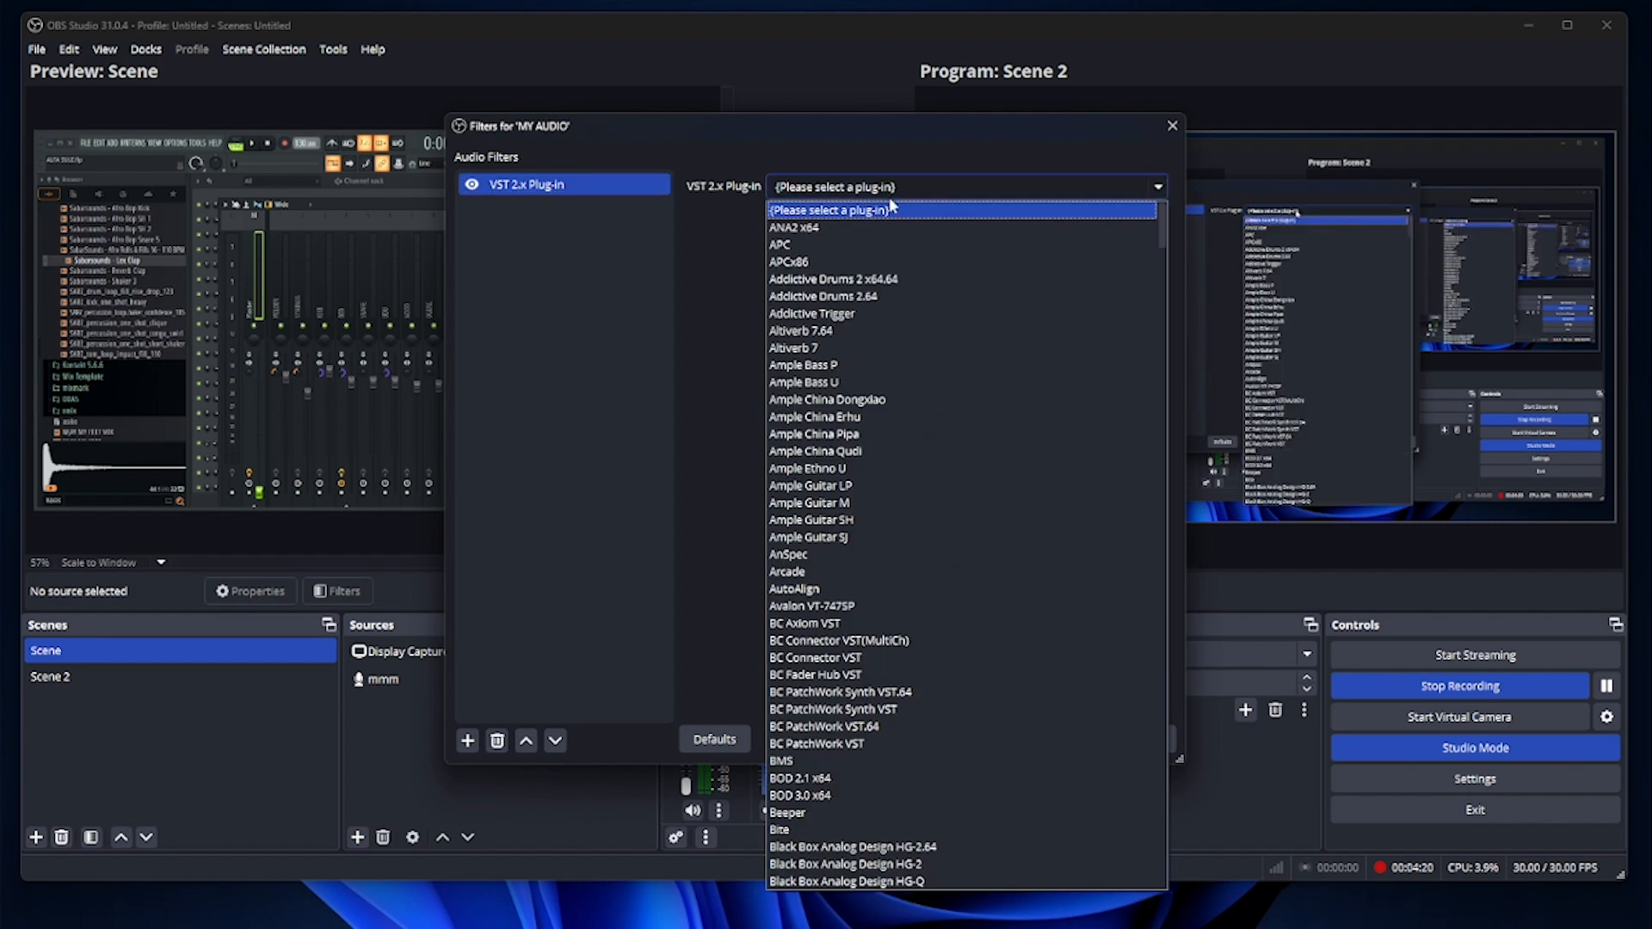
{"action": "scroll", "coordinate": [856, 401], "scroll_direction": "down", "scroll_amount": 20}
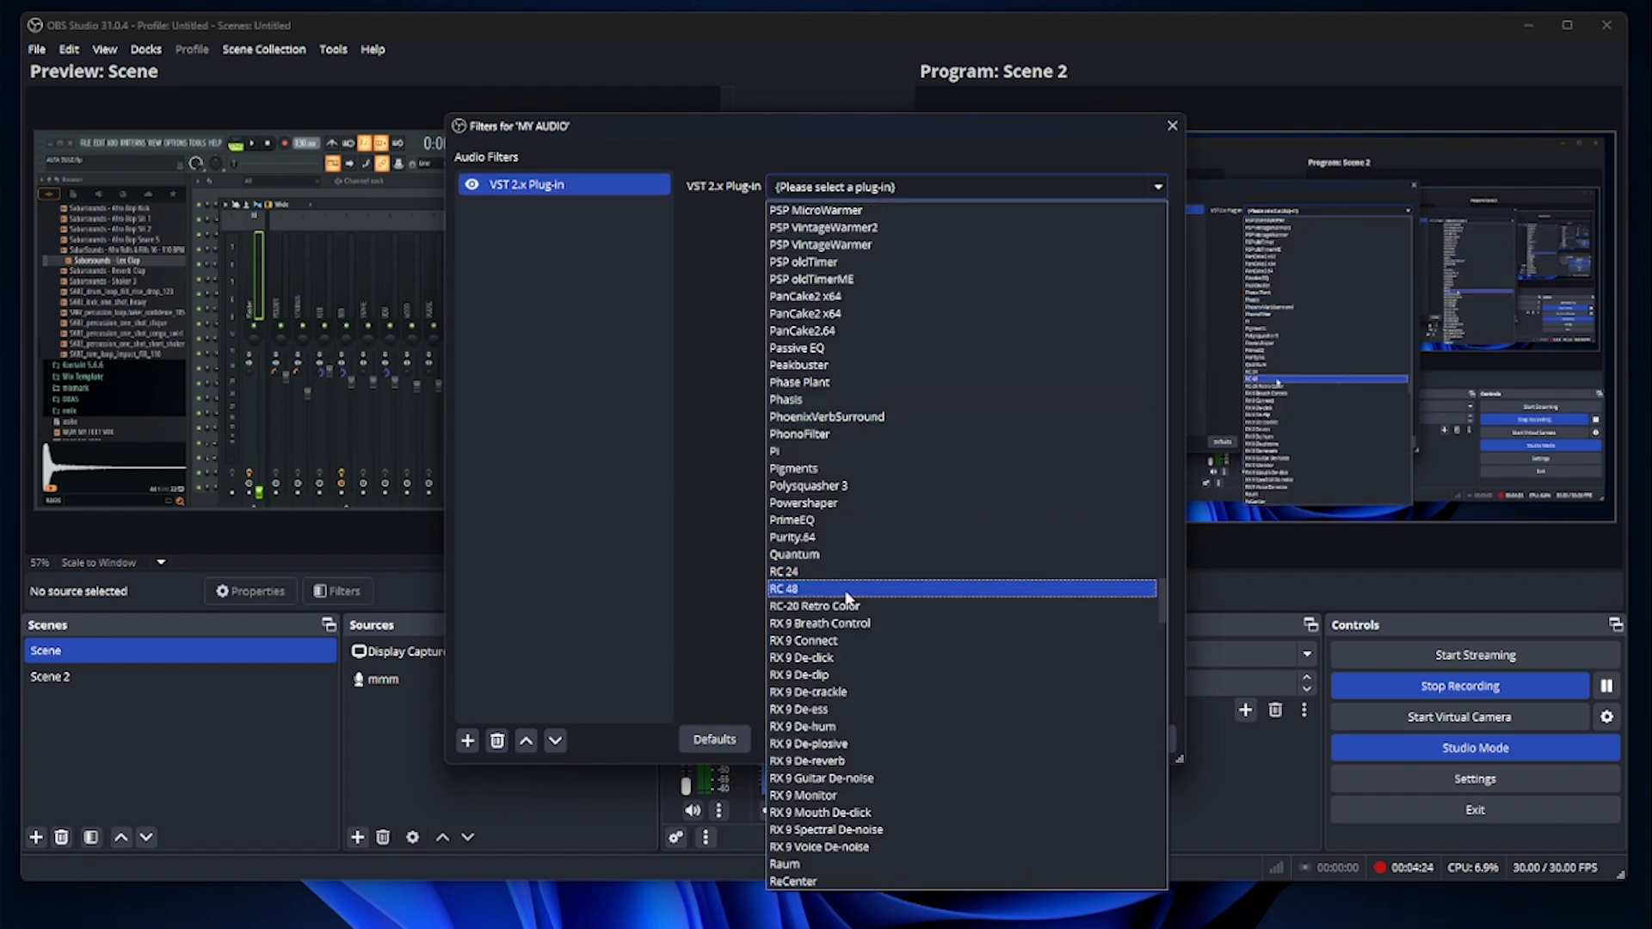
{"action": "scroll", "coordinate": [859, 657], "scroll_direction": "down", "scroll_amount": 20}
{"action": "scroll", "coordinate": [863, 686], "scroll_direction": "down", "scroll_amount": 20}
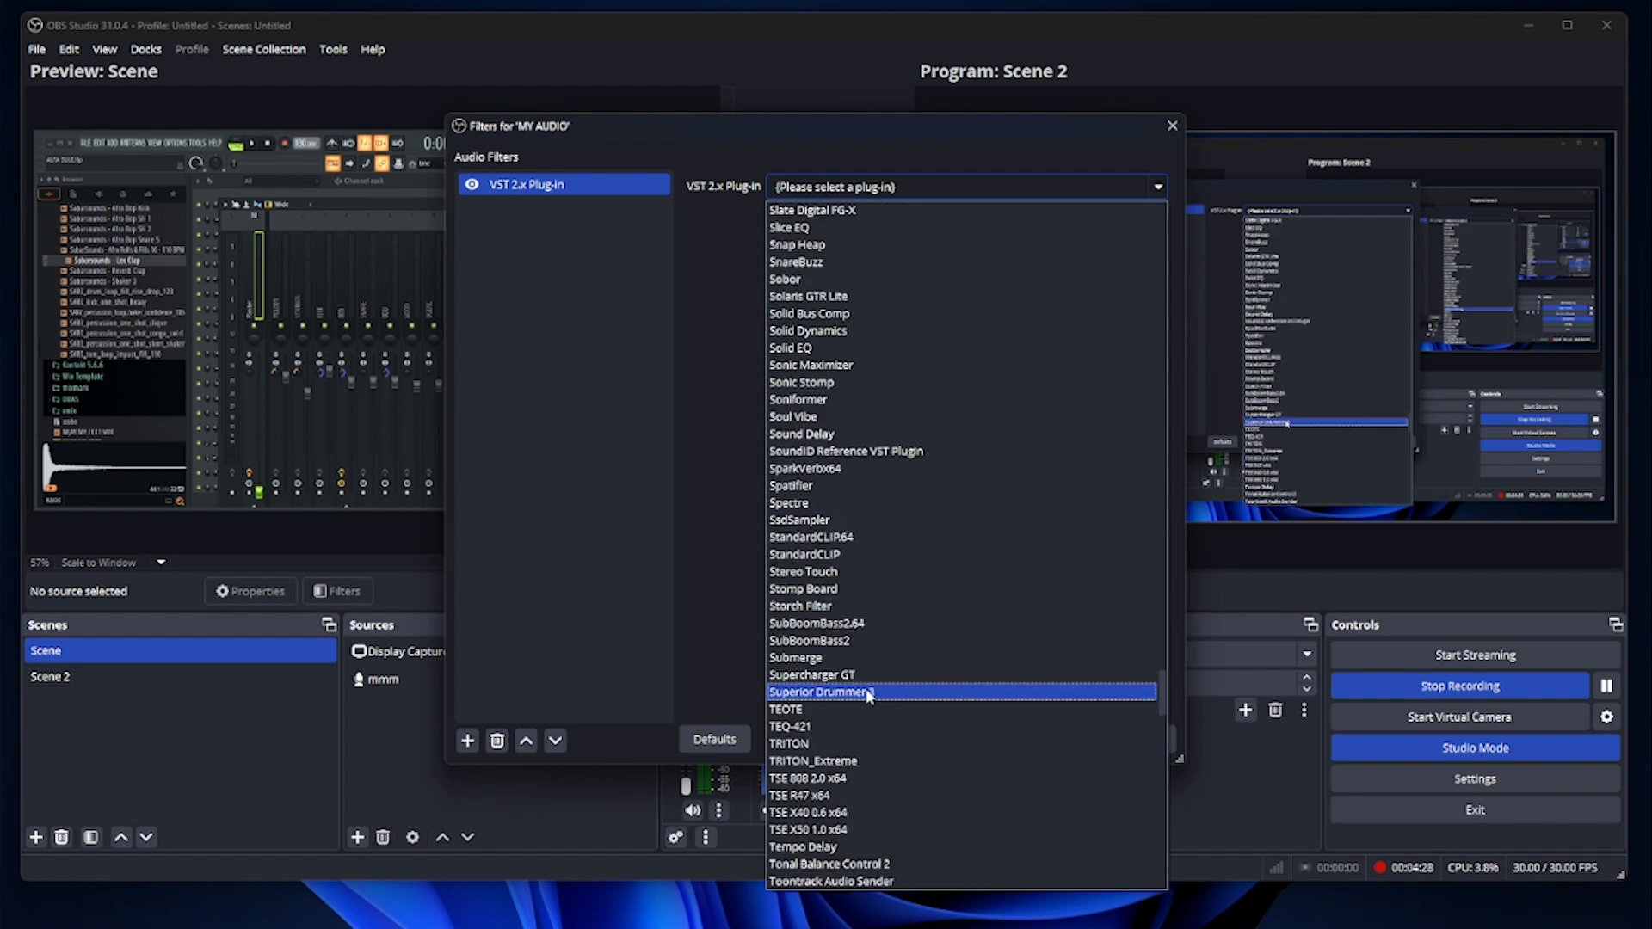
{"action": "scroll", "coordinate": [865, 761], "scroll_direction": "down", "scroll_amount": 4}
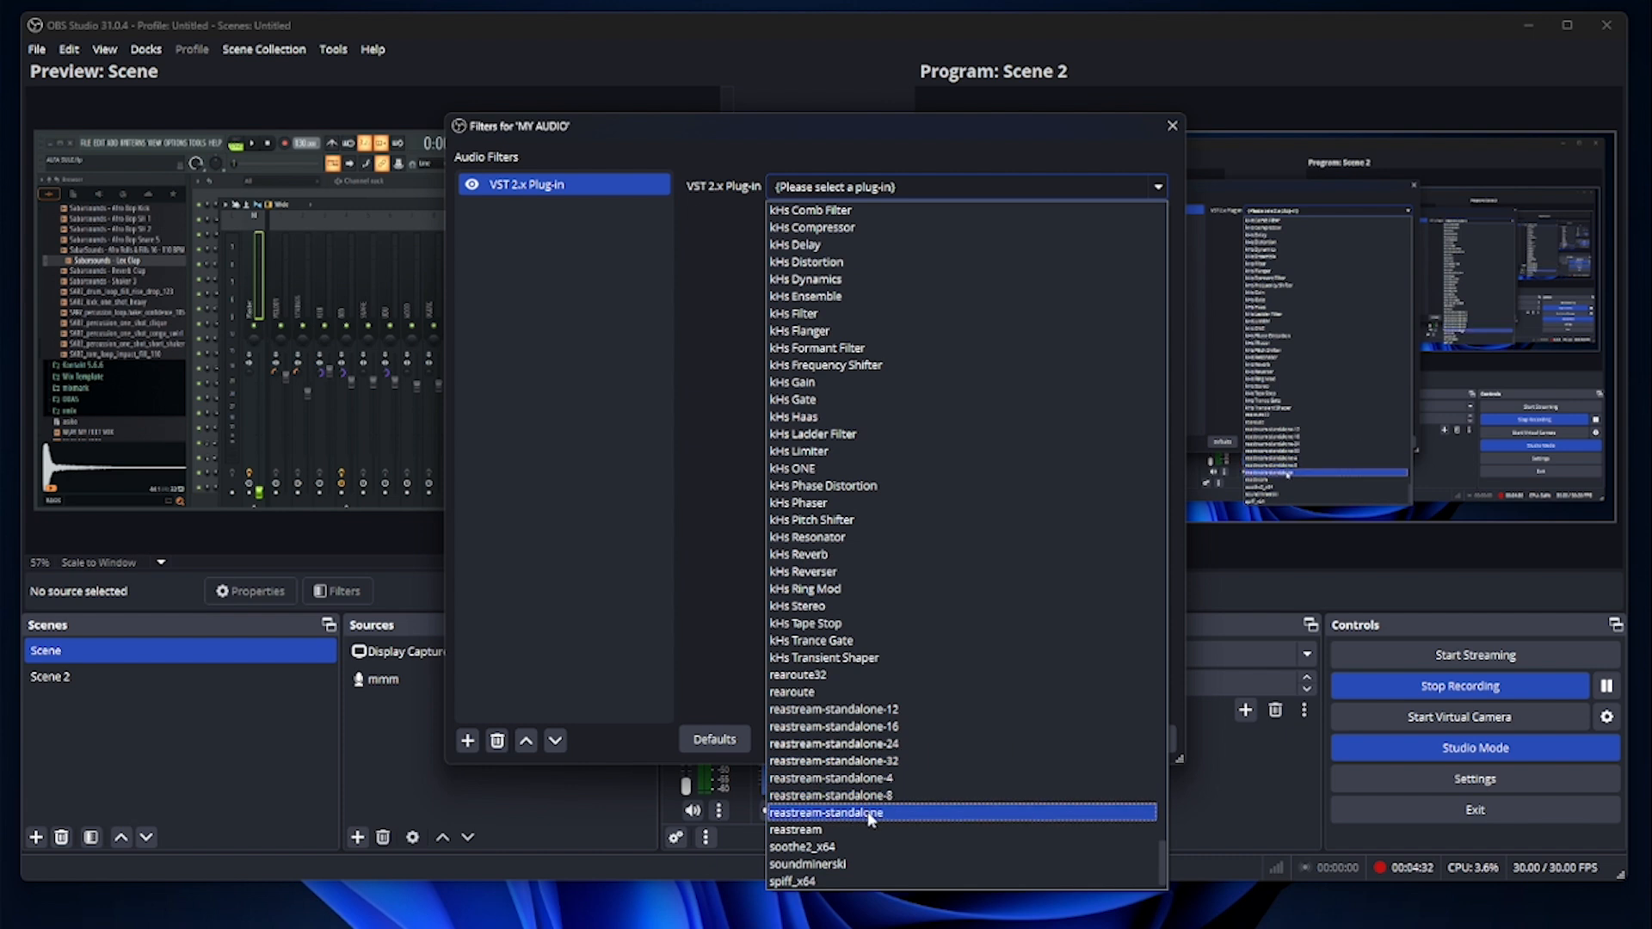
{"action": "left_click", "coordinate": [871, 814]}
{"action": "left_click", "coordinate": [870, 222]}
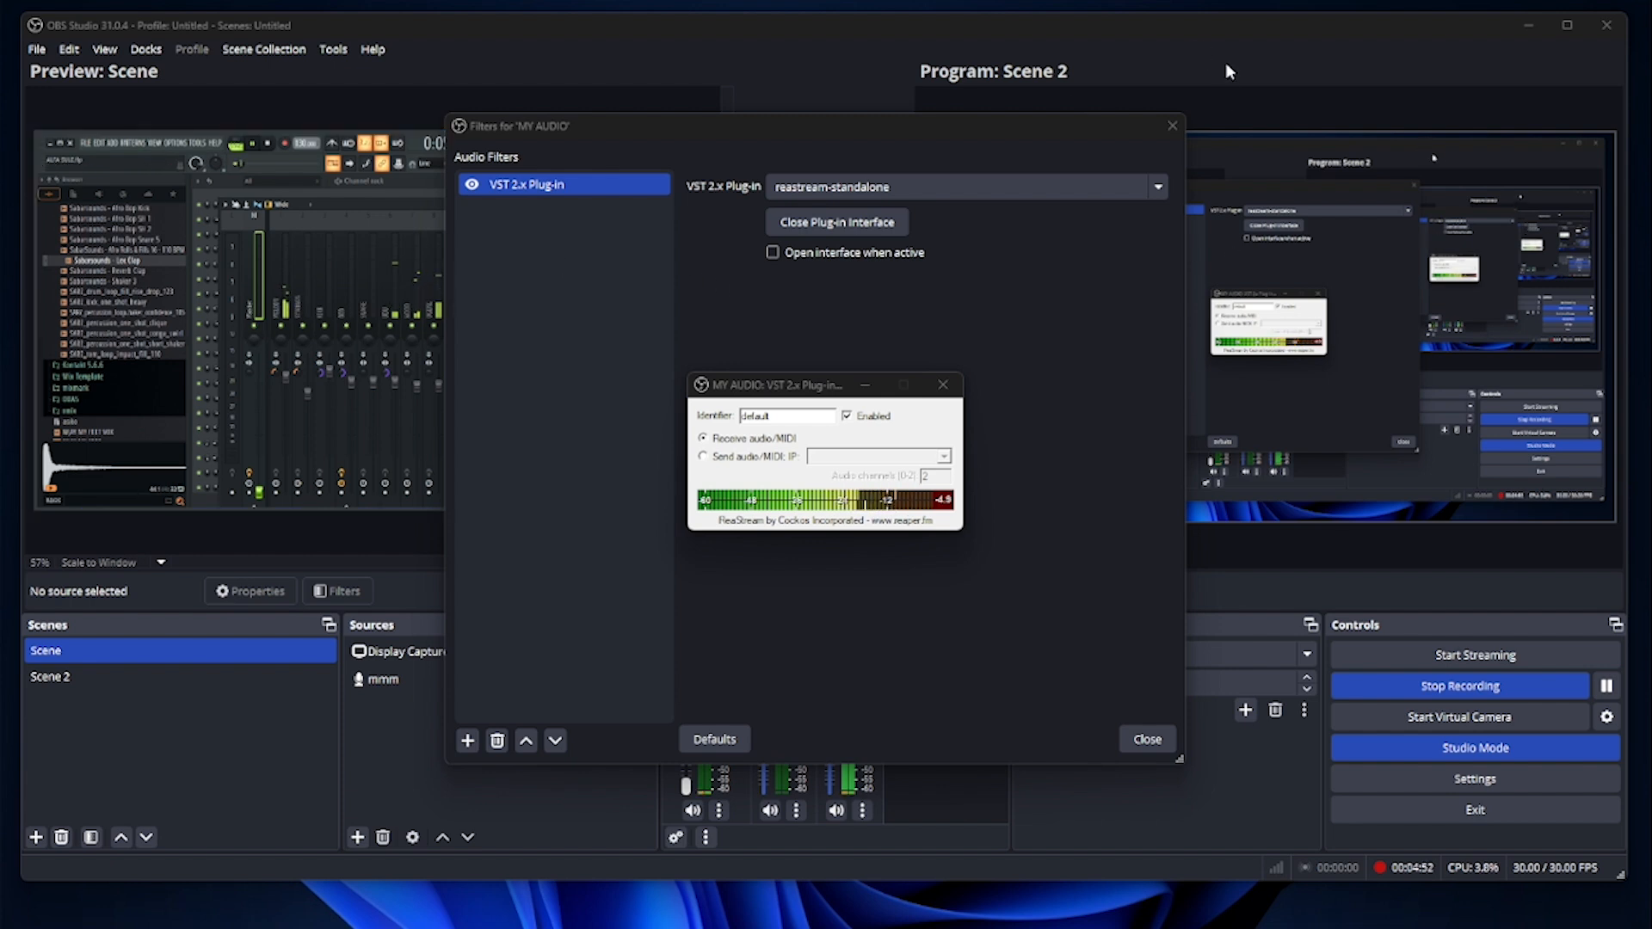
{"action": "left_click", "coordinate": [1172, 125]}
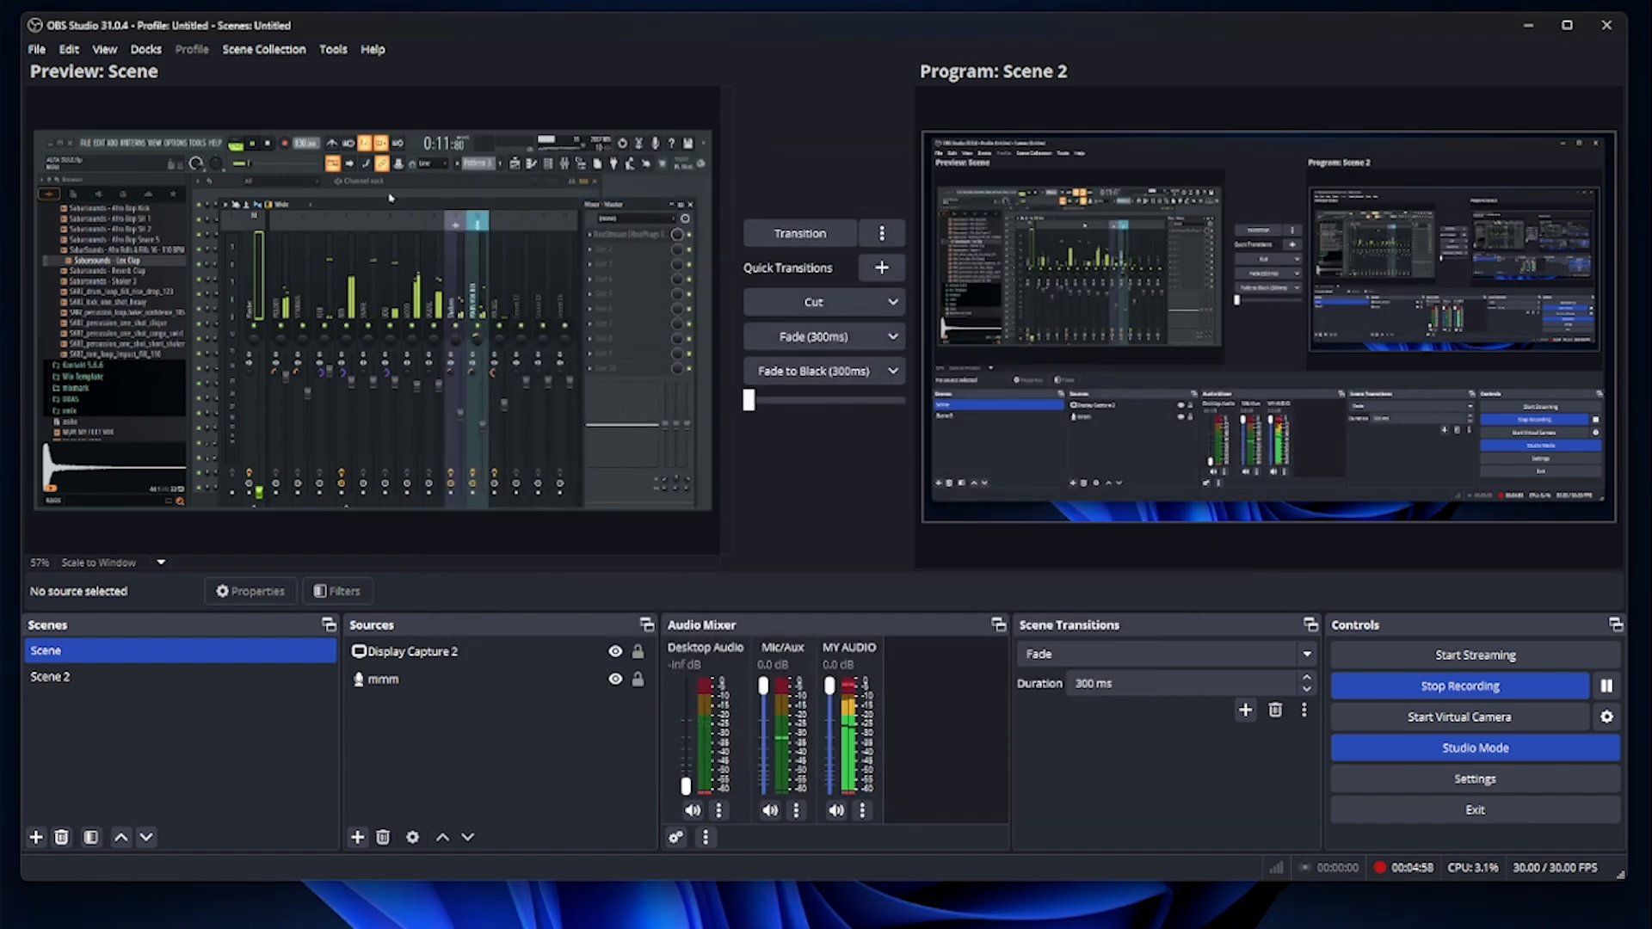
In FL Studio, replace the mixer with the Playlist, look through the arrangement's tracks during playback, and stop the song.
{"action": "left_click", "coordinate": [690, 205]}
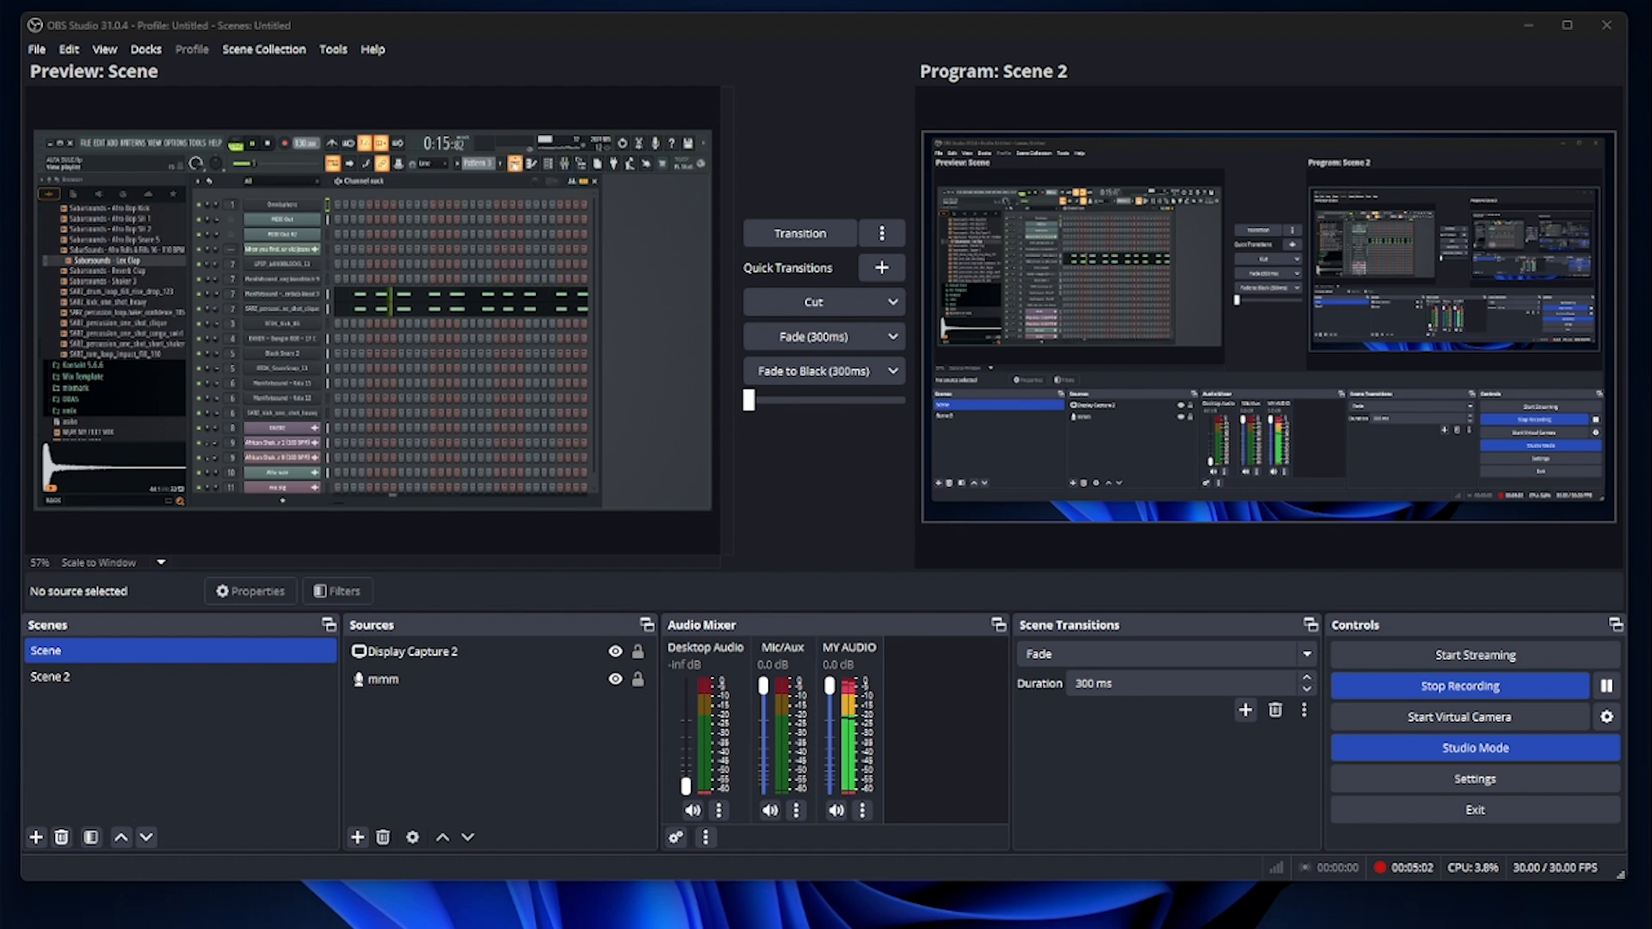
{"action": "left_click", "coordinate": [515, 164]}
{"action": "scroll", "coordinate": [469, 205], "scroll_direction": "down", "scroll_amount": 1}
{"action": "scroll", "coordinate": [470, 205], "scroll_direction": "down", "scroll_amount": 2}
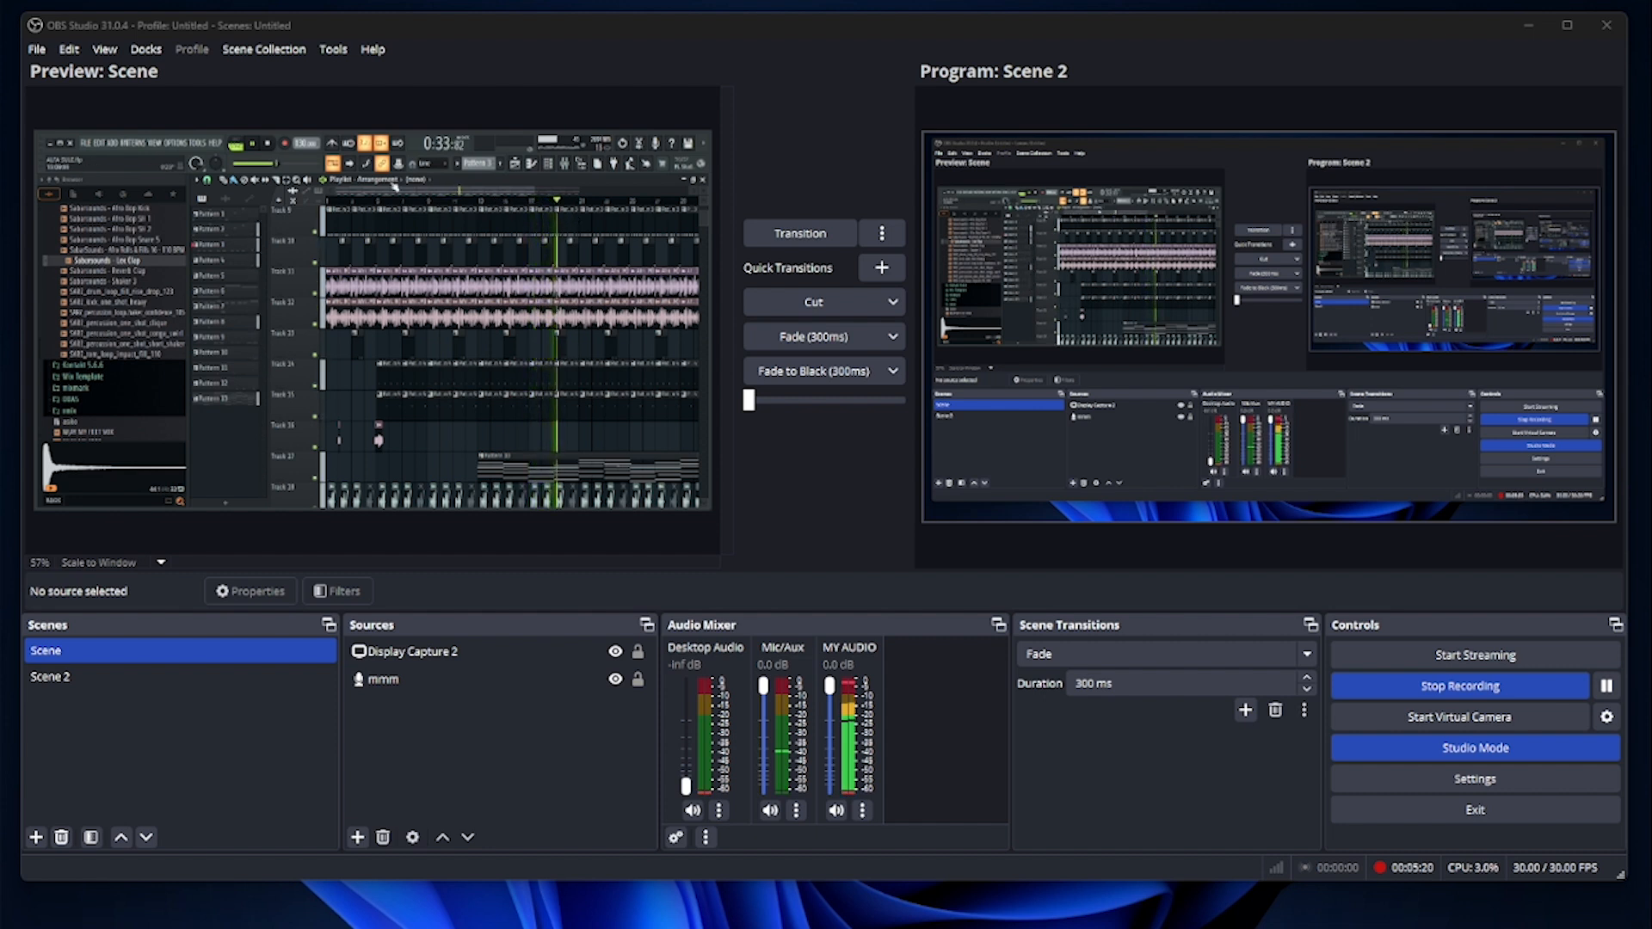
{"action": "key", "text": "space"}
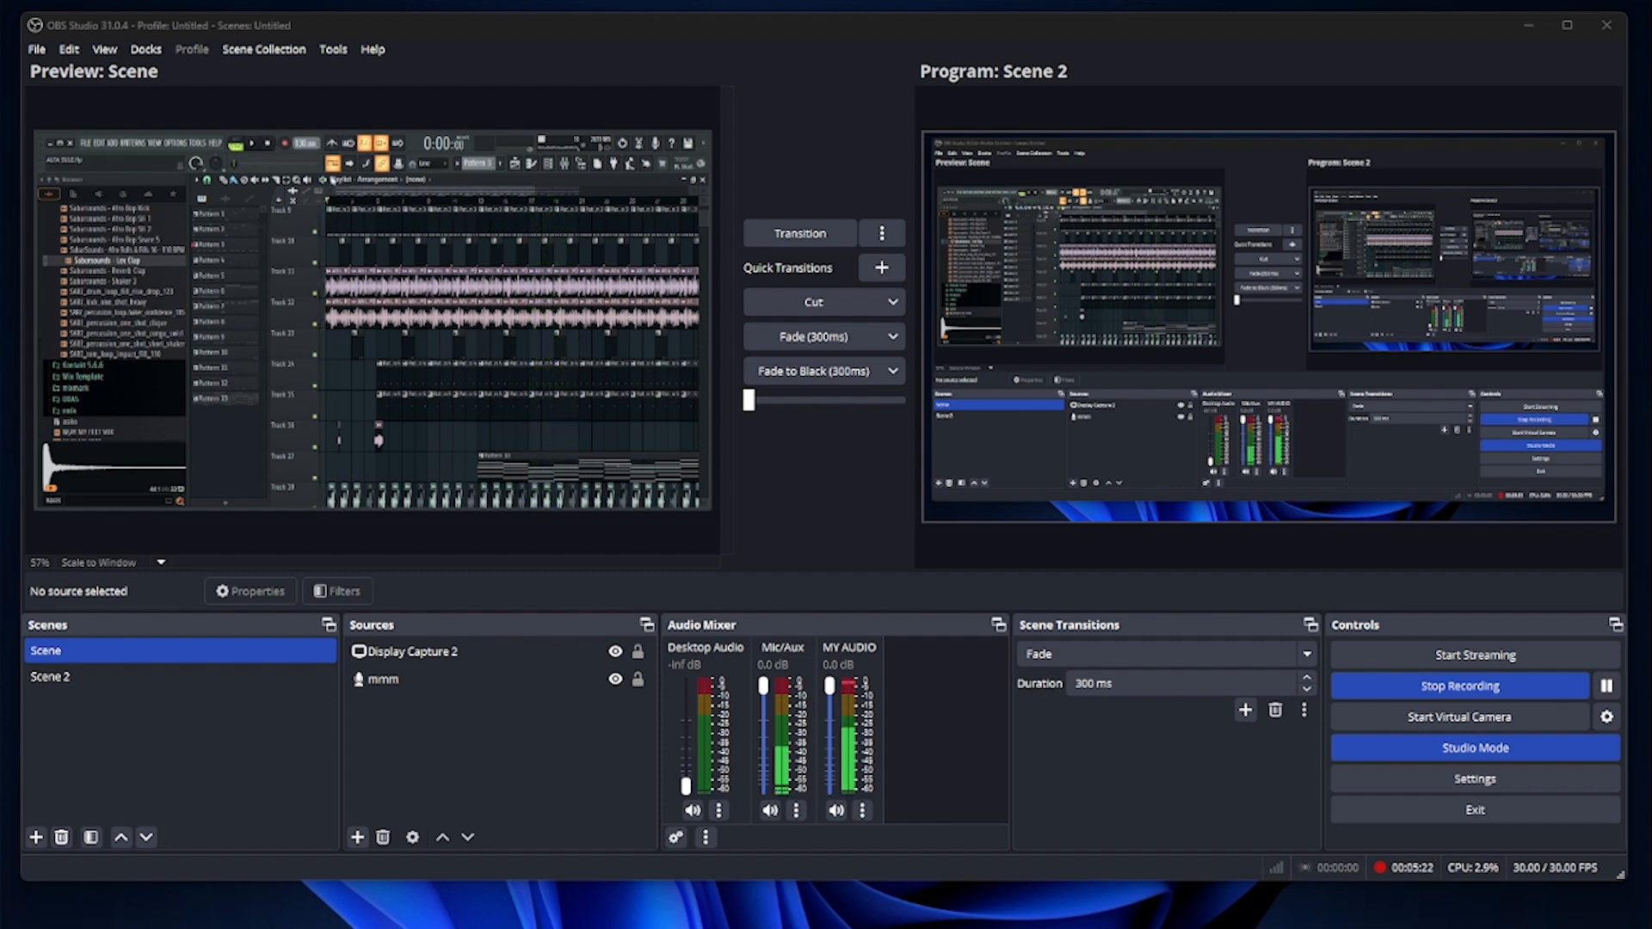